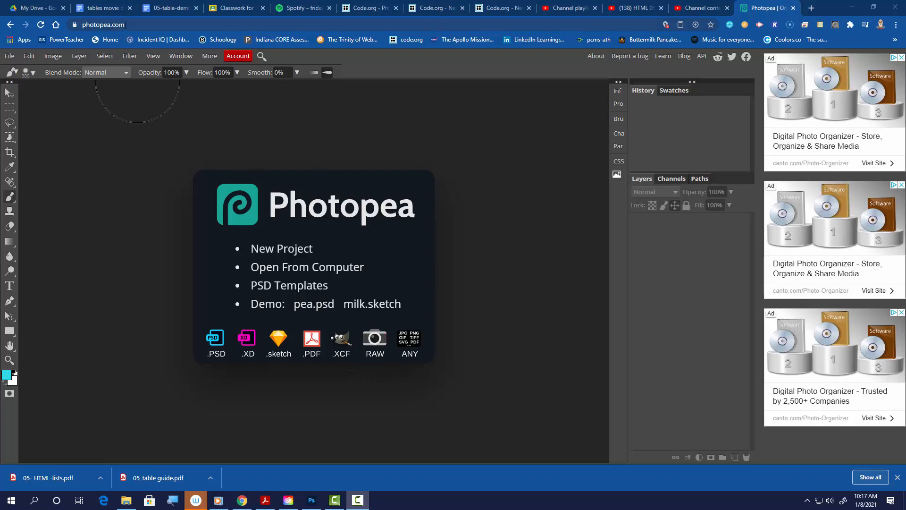
Create a new 1280 × 720 px project named filter1 with a white background.
{"action": "key", "text": "alt+Tab"}
{"action": "left_click", "coordinate": [103, 24]}
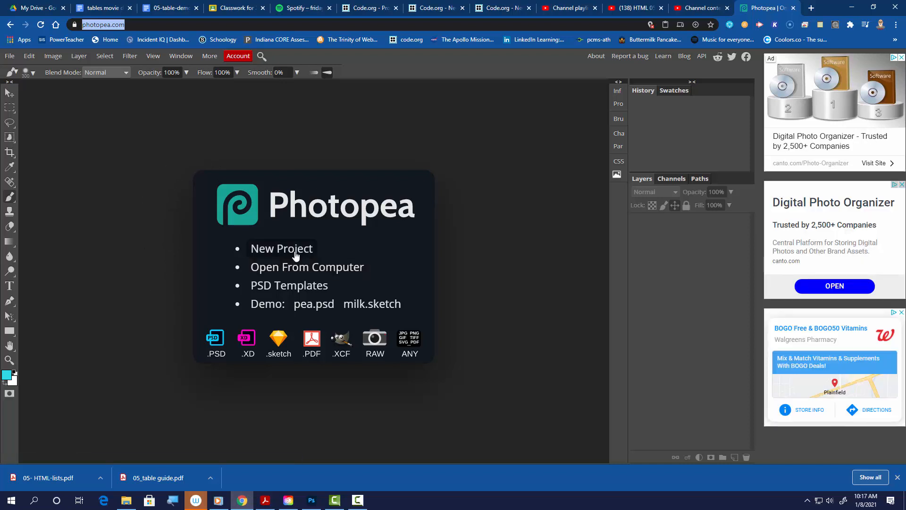
{"action": "left_click", "coordinate": [296, 254]}
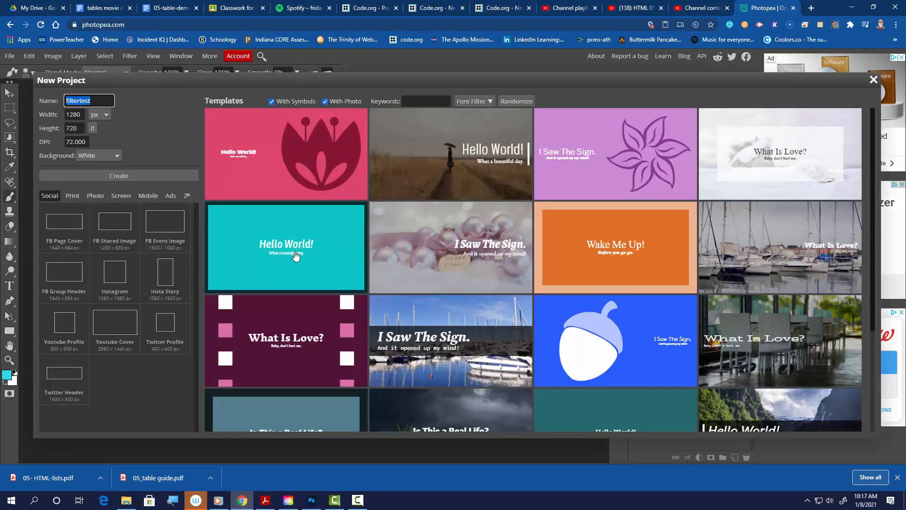
{"action": "type", "text": "fil"}
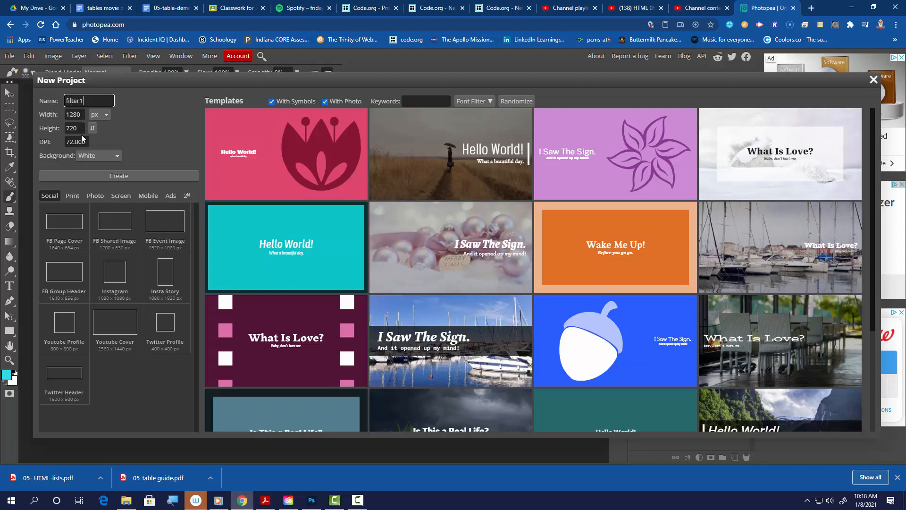
{"action": "left_click", "coordinate": [103, 175]}
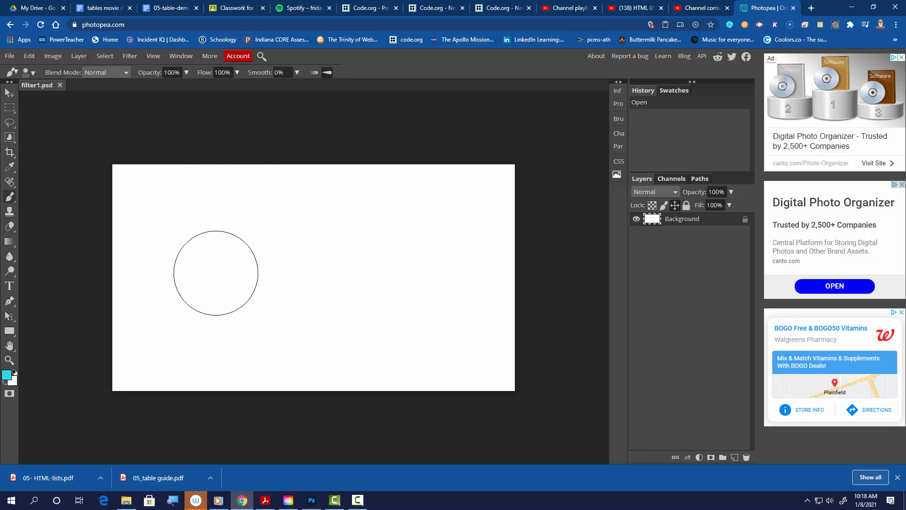
Fill the canvas with a linear blue-red-yellow gradient running vertically from the bottom edge to the top edge.
{"action": "left_click", "coordinate": [10, 242]}
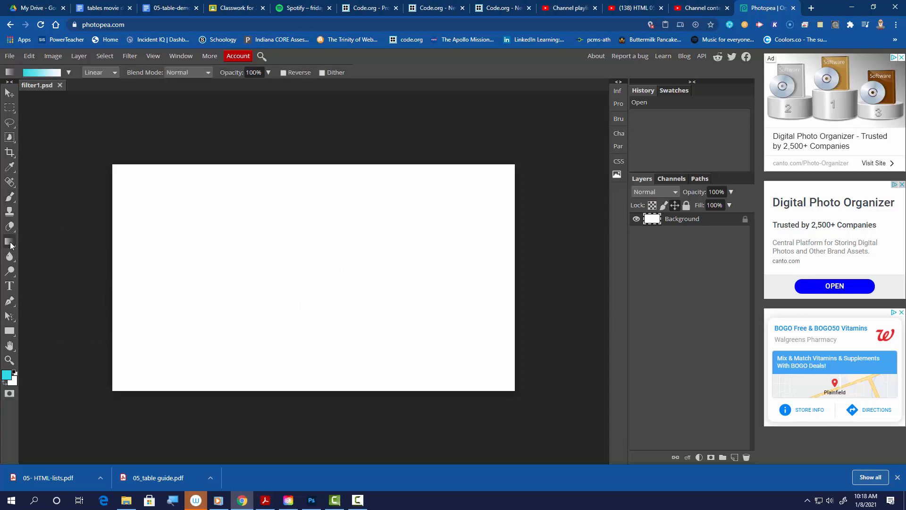
{"action": "left_click", "coordinate": [68, 72]}
{"action": "left_click", "coordinate": [121, 89]}
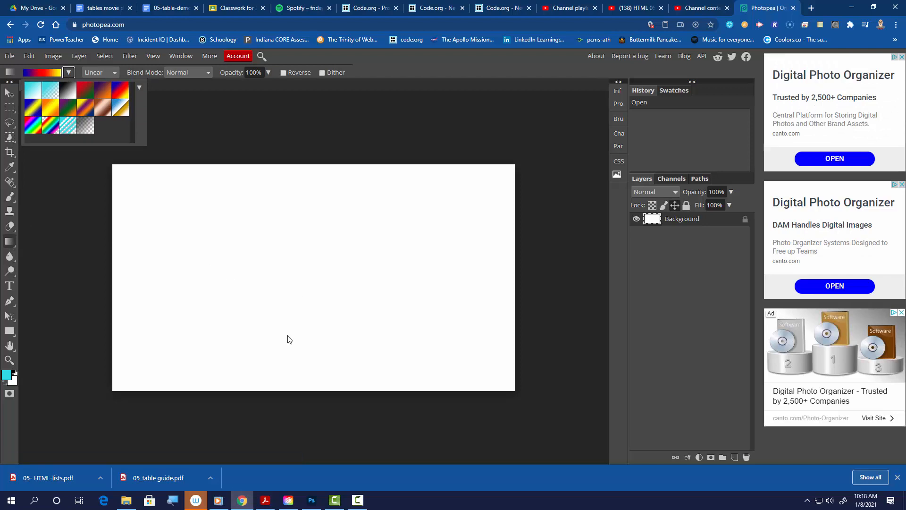
{"action": "left_click_drag", "start_coordinate": [313, 382], "coordinate": [313, 171]}
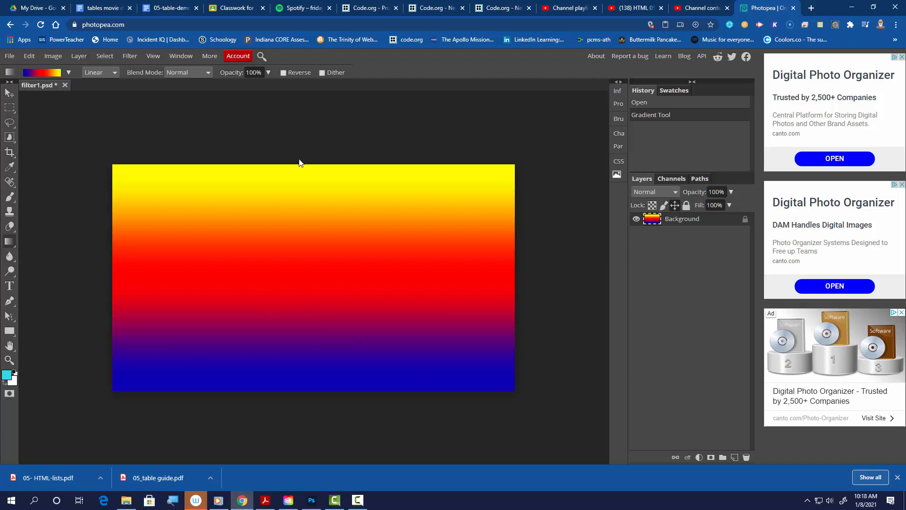
Apply the Twirl distortion filter to the gradient with an angle of -360.
{"action": "left_click", "coordinate": [131, 57]}
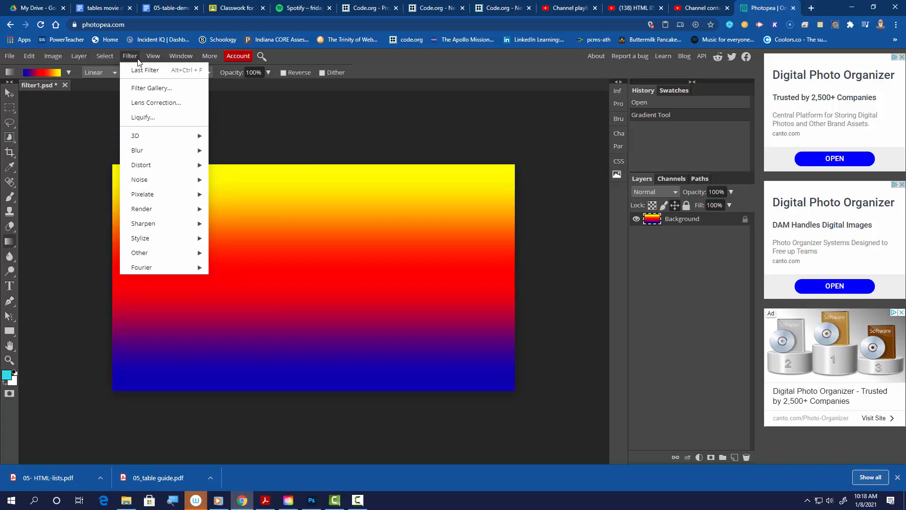
{"action": "mouse_move", "coordinate": [197, 166]}
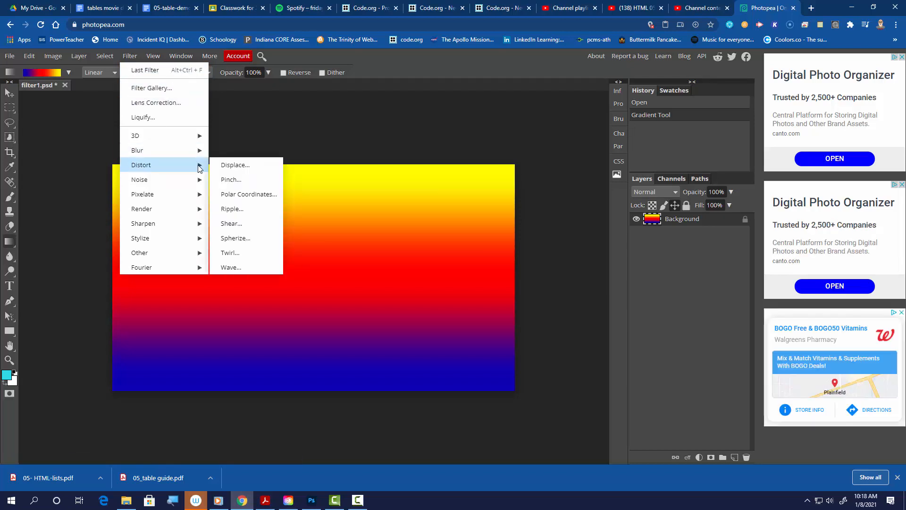
{"action": "left_click", "coordinate": [247, 255]}
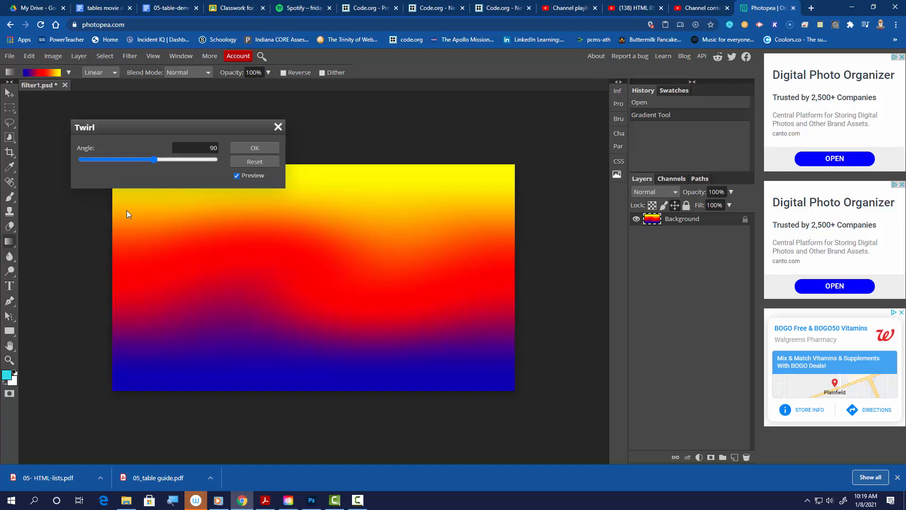
{"action": "left_click_drag", "start_coordinate": [156, 160], "coordinate": [91, 173]}
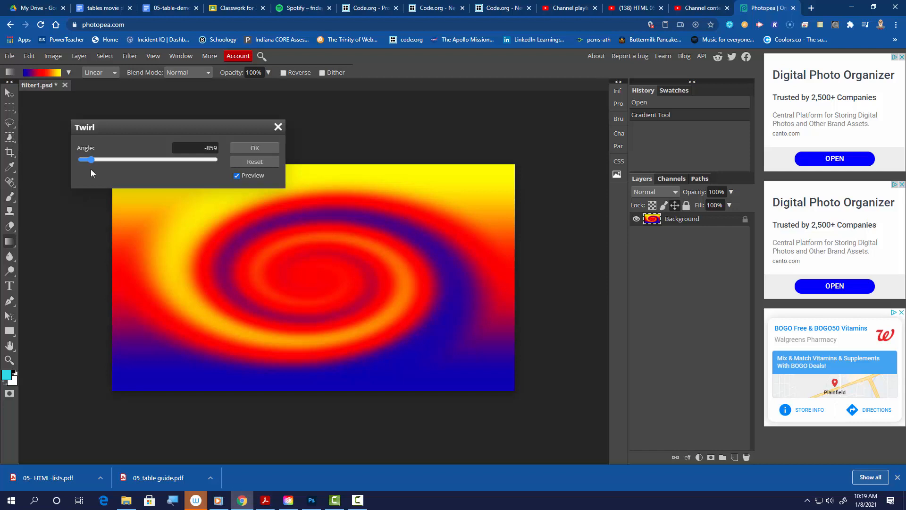
{"action": "left_click_drag", "start_coordinate": [94, 169], "coordinate": [125, 177]}
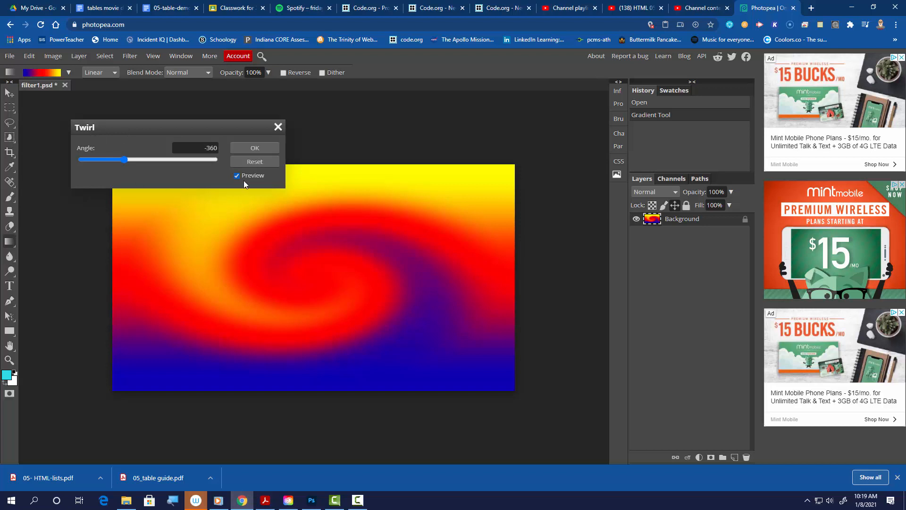
{"action": "left_click", "coordinate": [255, 148]}
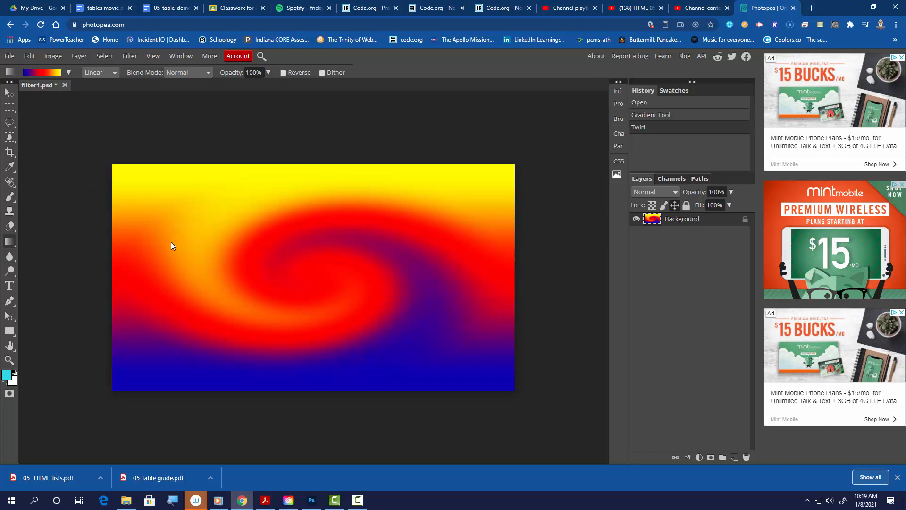
Save the twirled image as a PSD, then minimize Photoshop to return to Photopea.
{"action": "left_click", "coordinate": [10, 56]}
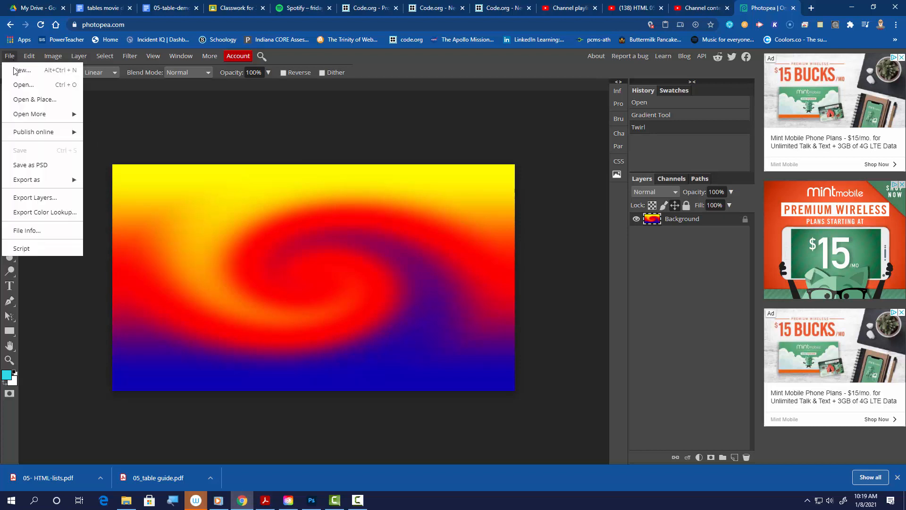
{"action": "left_click", "coordinate": [50, 167]}
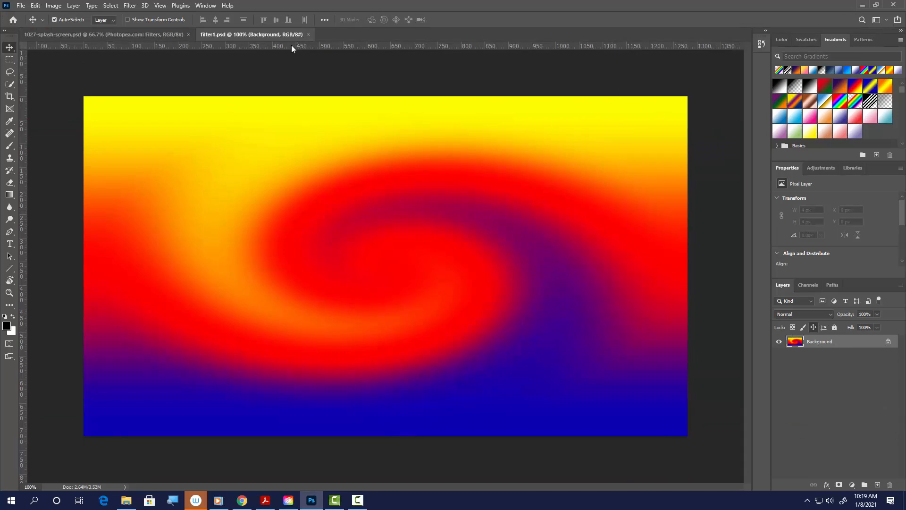
{"action": "left_click", "coordinate": [862, 5]}
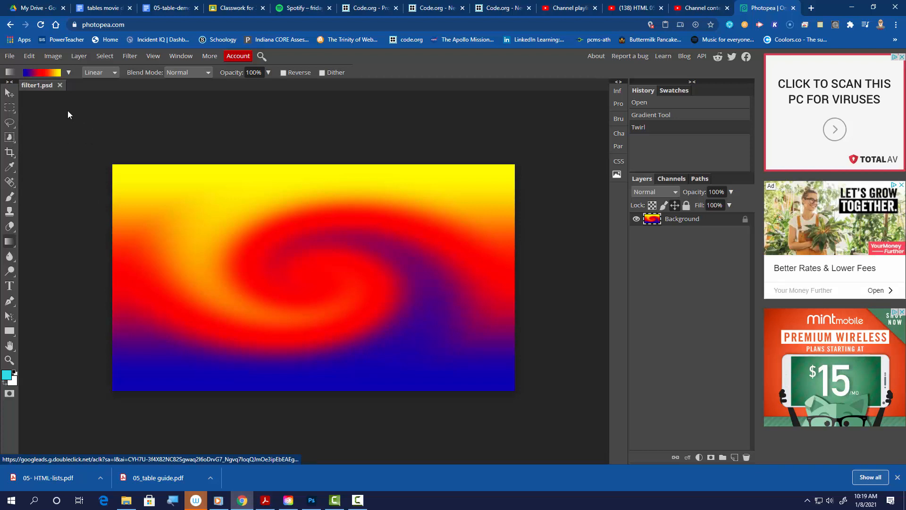
Create a second 1280 × 720 px project named filter2 with a white background.
{"action": "left_click", "coordinate": [10, 56]}
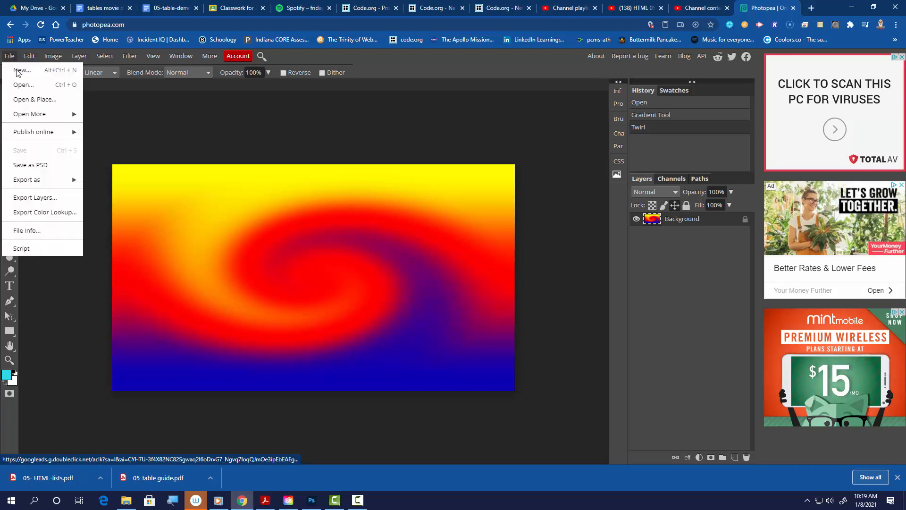
{"action": "left_click", "coordinate": [21, 70]}
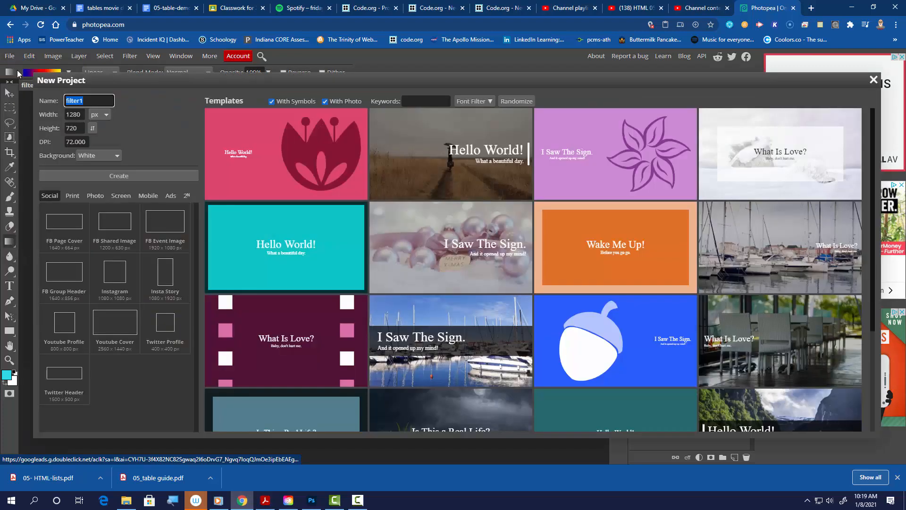
{"action": "left_click", "coordinate": [87, 101]}
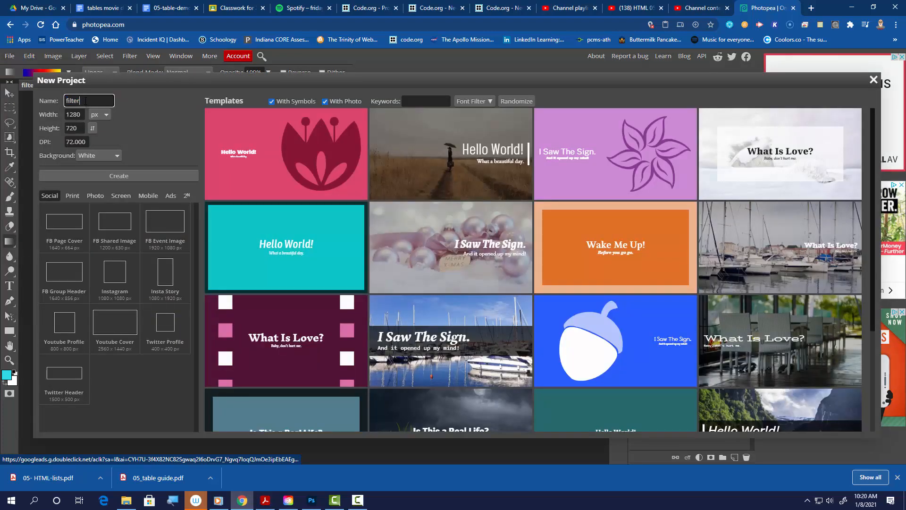
{"action": "type", "text": "2"}
{"action": "left_click", "coordinate": [96, 175]}
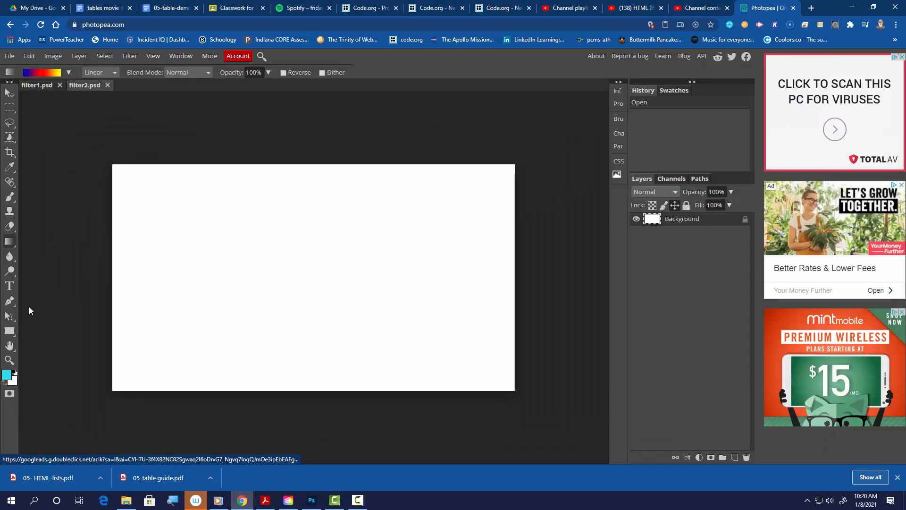
Set the foreground colour to blue 1e22de and brush over the canvas's upper-left corner.
{"action": "left_click", "coordinate": [10, 197]}
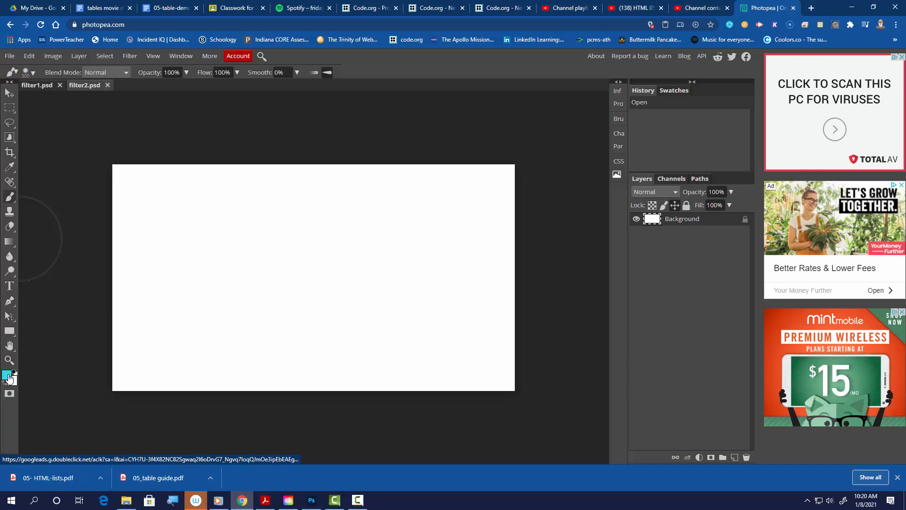
{"action": "left_click", "coordinate": [8, 376]}
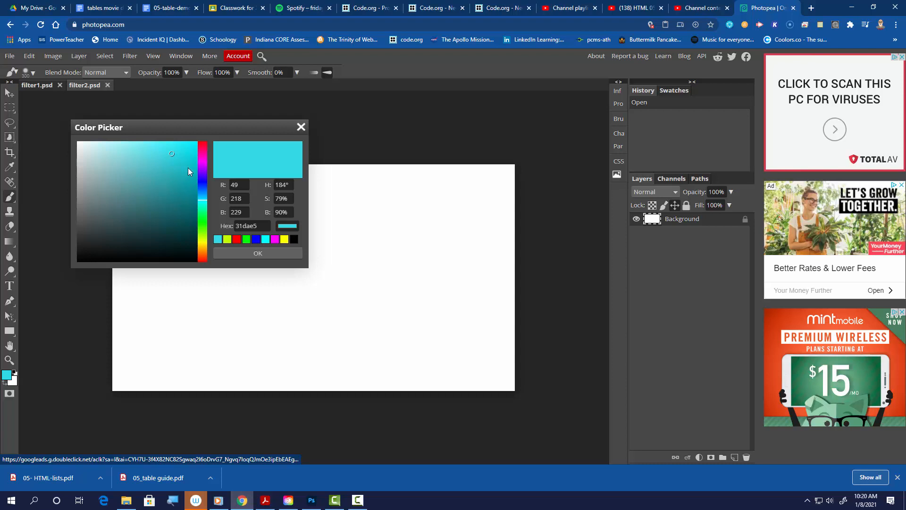
{"action": "mouse_move", "coordinate": [202, 189]}
{"action": "left_mouse_down"}
{"action": "mouse_move", "coordinate": [162, 155]}
{"action": "mouse_move", "coordinate": [181, 159]}
{"action": "left_mouse_up"}
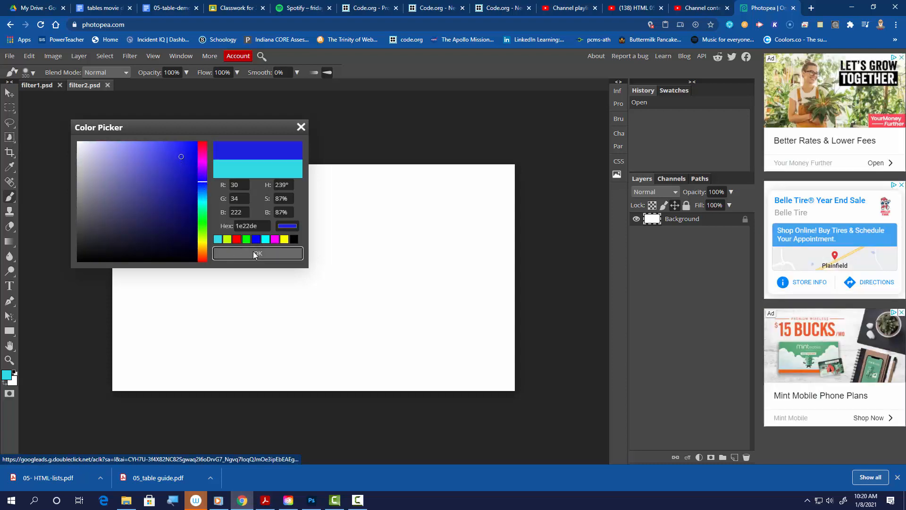
{"action": "left_click", "coordinate": [220, 254]}
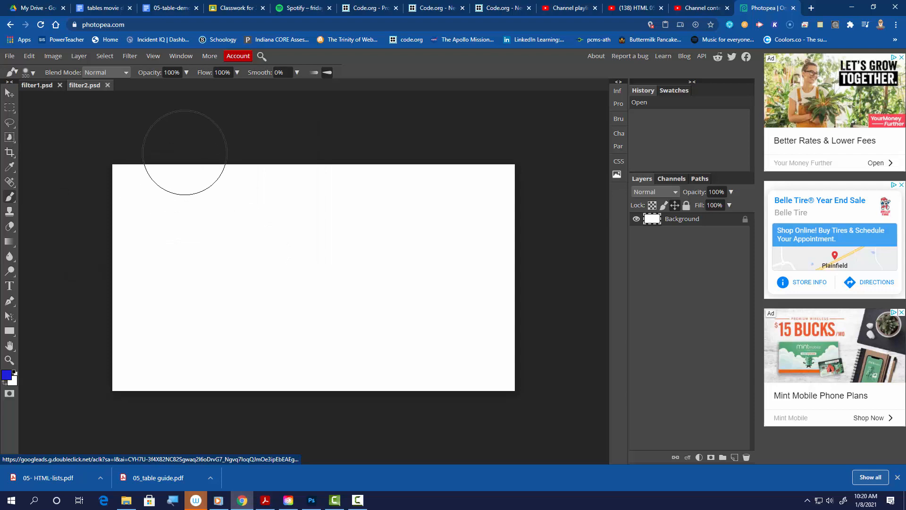
{"action": "mouse_move", "coordinate": [183, 151]}
{"action": "left_mouse_down"}
{"action": "mouse_move", "coordinate": [61, 238]}
{"action": "mouse_move", "coordinate": [165, 146]}
{"action": "mouse_move", "coordinate": [69, 243]}
{"action": "mouse_move", "coordinate": [182, 169]}
{"action": "left_mouse_up"}
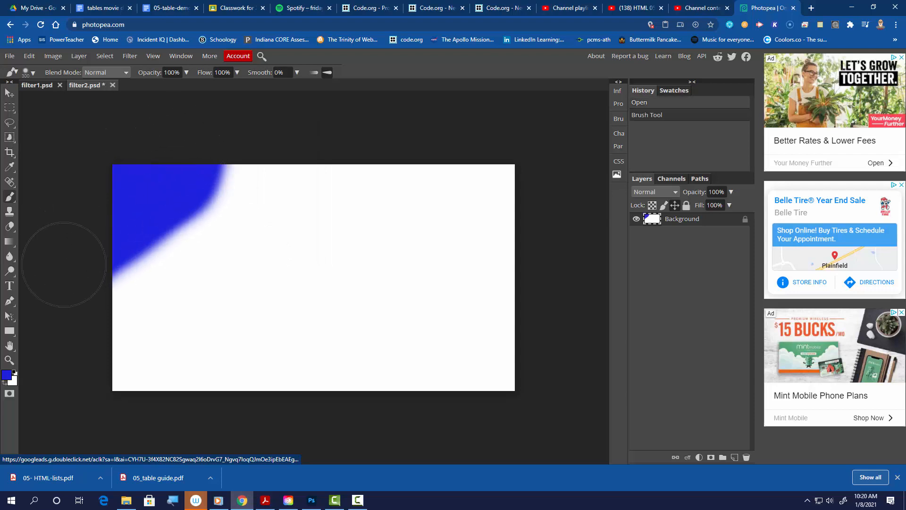
Set the foreground colour to green 5ff803 and brush a diagonal stripe alongside the blue corner.
{"action": "left_click", "coordinate": [6, 375]}
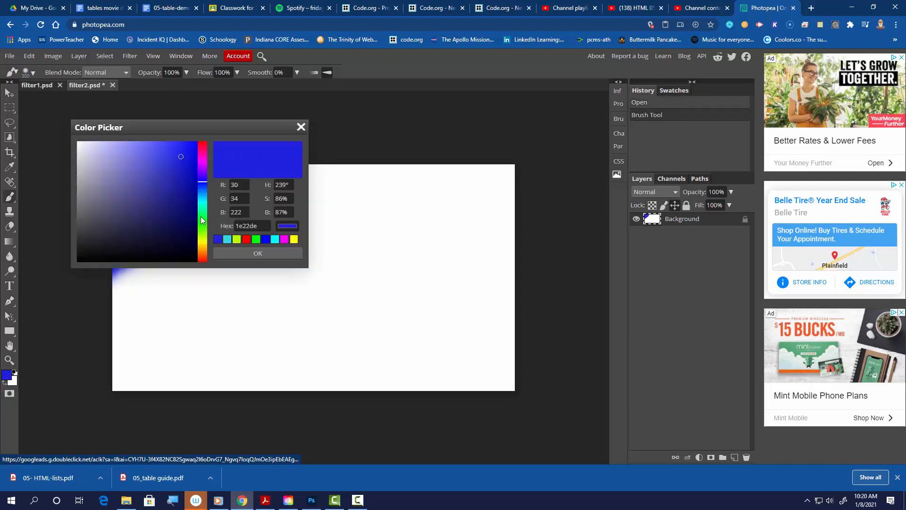
{"action": "left_click_drag", "start_coordinate": [201, 216], "coordinate": [202, 228]}
{"action": "left_click_drag", "start_coordinate": [193, 156], "coordinate": [196, 145]}
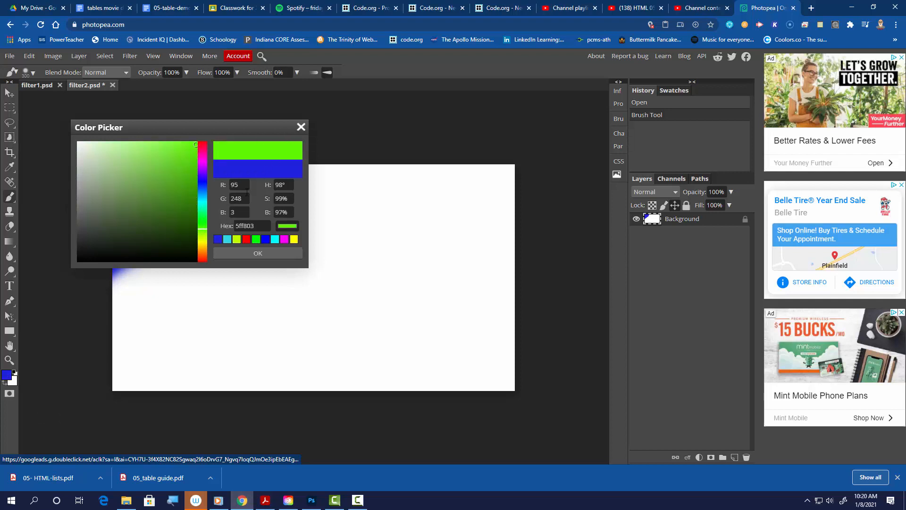
{"action": "left_click", "coordinate": [237, 255]}
{"action": "mouse_move", "coordinate": [291, 162]}
{"action": "left_mouse_down"}
{"action": "mouse_move", "coordinate": [130, 297]}
{"action": "mouse_move", "coordinate": [82, 344]}
{"action": "left_mouse_up"}
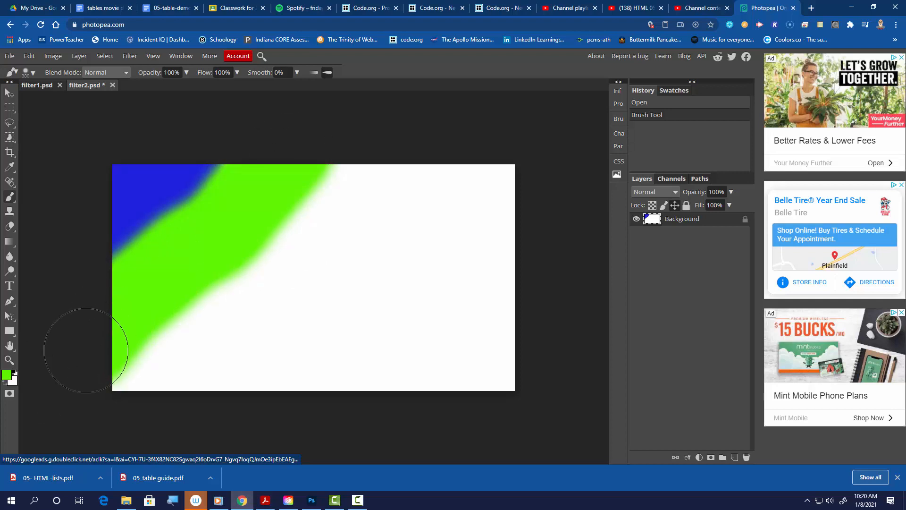
Set the foreground colour to yellow ffd300 and brush a diagonal stripe alongside the green one.
{"action": "left_click", "coordinate": [6, 374]}
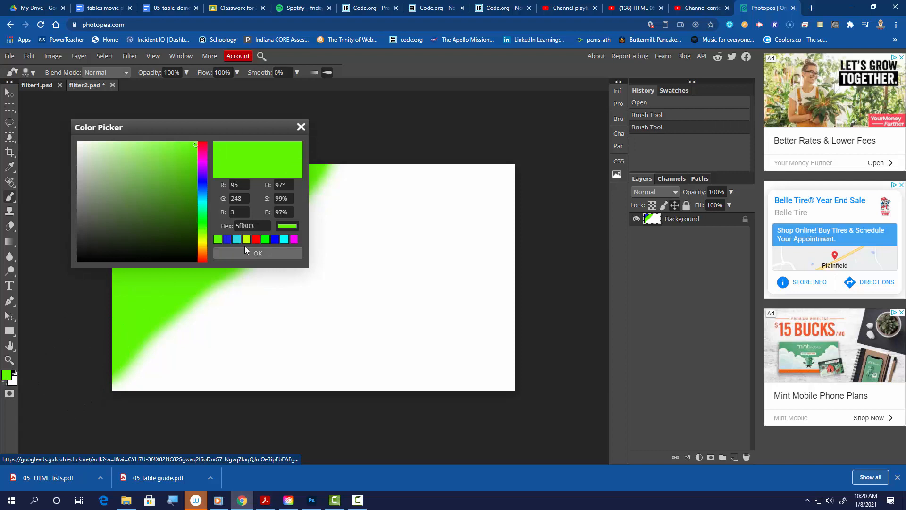
{"action": "left_click_drag", "start_coordinate": [202, 204], "coordinate": [201, 245]}
{"action": "left_click_drag", "start_coordinate": [196, 147], "coordinate": [270, 137]}
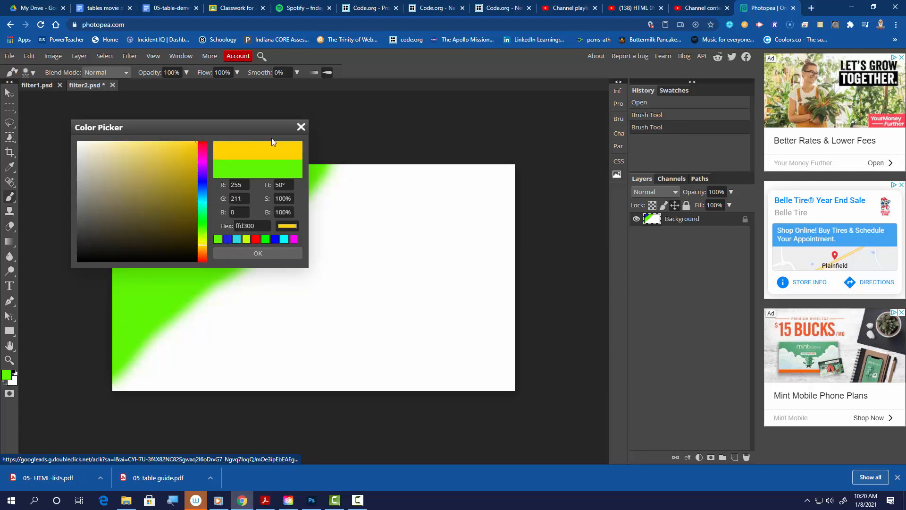
{"action": "left_click", "coordinate": [238, 254]}
{"action": "mouse_move", "coordinate": [415, 151]}
{"action": "left_mouse_down"}
{"action": "mouse_move", "coordinate": [193, 370]}
{"action": "mouse_move", "coordinate": [140, 396]}
{"action": "mouse_move", "coordinate": [285, 270]}
{"action": "mouse_move", "coordinate": [394, 151]}
{"action": "mouse_move", "coordinate": [374, 228]}
{"action": "left_mouse_up"}
Set the foreground colour to purple a904d7 and brush a diagonal stripe alongside the yellow one.
{"action": "left_click", "coordinate": [13, 375]}
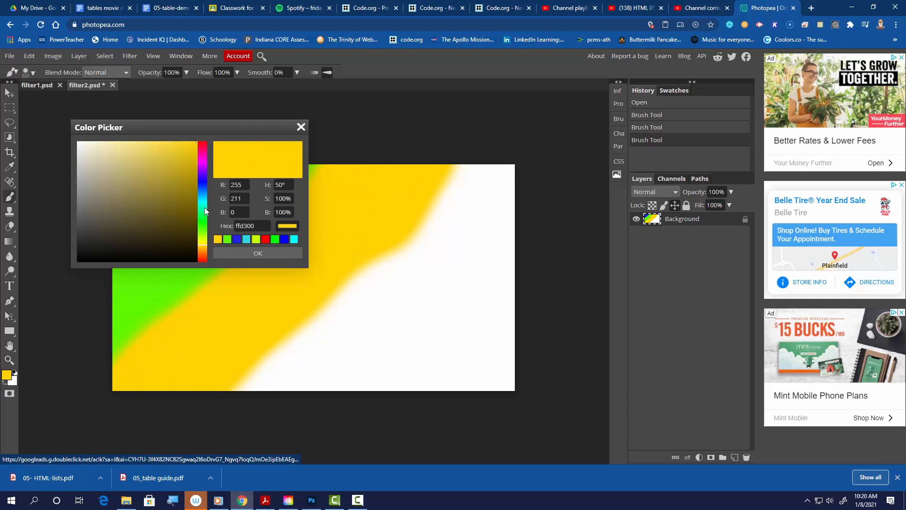
{"action": "left_click", "coordinate": [205, 165]}
{"action": "left_click", "coordinate": [194, 160]}
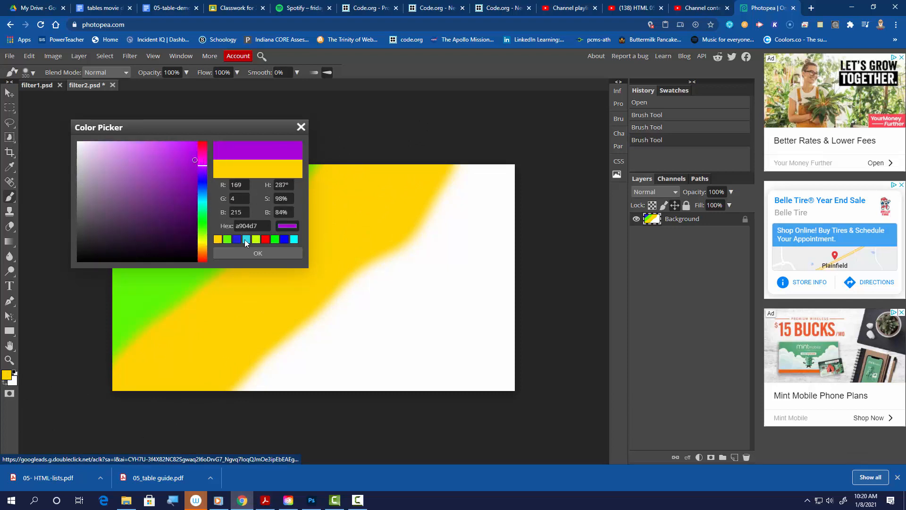
{"action": "left_click", "coordinate": [250, 252]}
{"action": "mouse_move", "coordinate": [515, 161]}
{"action": "left_mouse_down"}
{"action": "mouse_move", "coordinate": [485, 172]}
{"action": "mouse_move", "coordinate": [308, 366]}
{"action": "mouse_move", "coordinate": [257, 407]}
{"action": "mouse_move", "coordinate": [221, 391]}
{"action": "left_mouse_up"}
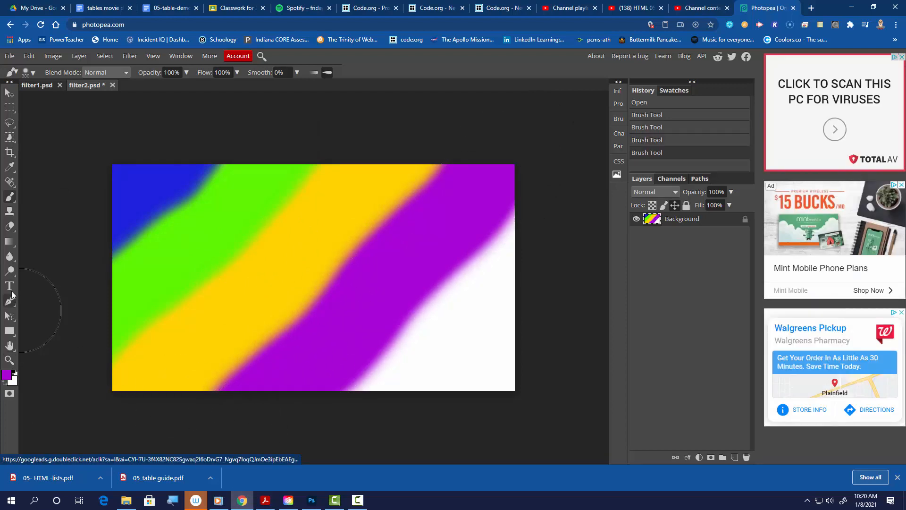
Sample the blue from the canvas's upper-left corner and brush it over the remaining white lower-right area.
{"action": "left_click", "coordinate": [9, 166]}
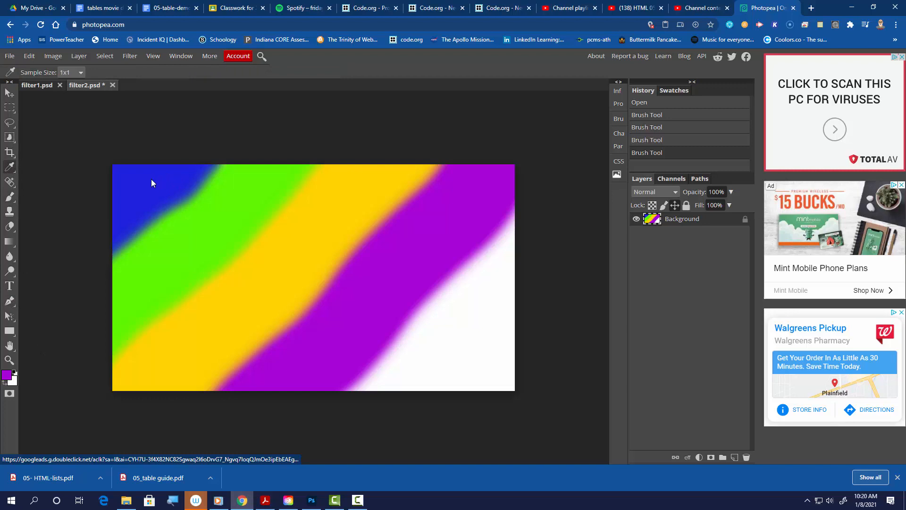
{"action": "left_click", "coordinate": [151, 184]}
{"action": "left_click", "coordinate": [15, 202]}
{"action": "mouse_move", "coordinate": [559, 226]}
{"action": "left_mouse_down"}
{"action": "mouse_move", "coordinate": [436, 343]}
{"action": "mouse_move", "coordinate": [384, 414]}
{"action": "mouse_move", "coordinate": [406, 410]}
{"action": "mouse_move", "coordinate": [542, 324]}
{"action": "mouse_move", "coordinate": [525, 305]}
{"action": "mouse_move", "coordinate": [552, 239]}
{"action": "mouse_move", "coordinate": [485, 283]}
{"action": "mouse_move", "coordinate": [373, 419]}
{"action": "left_mouse_up"}
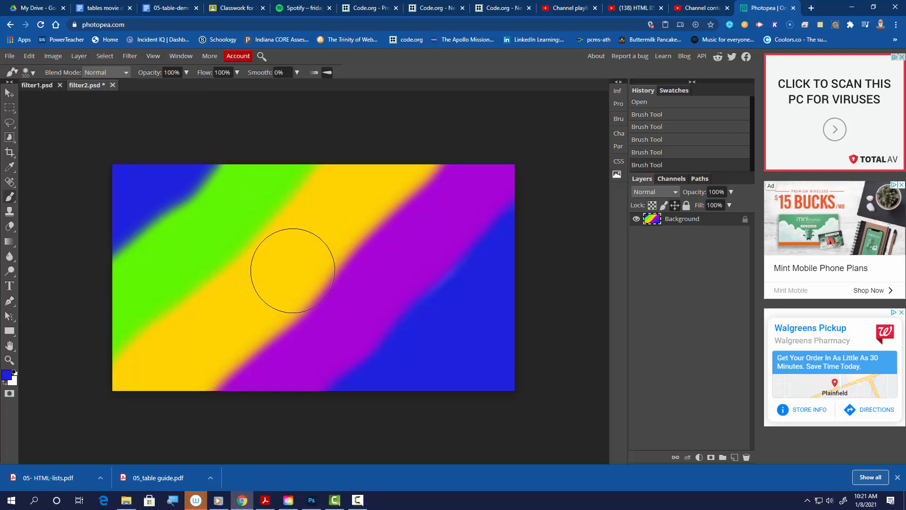
Apply a Mosaic filter with a cell size of 47 px to the diagonal colour stripes.
{"action": "left_click", "coordinate": [131, 57]}
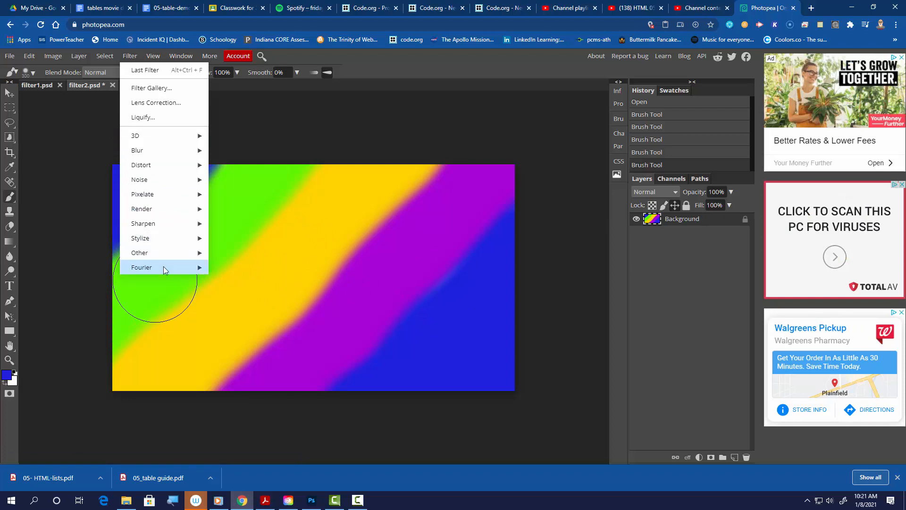
{"action": "mouse_move", "coordinate": [188, 199]}
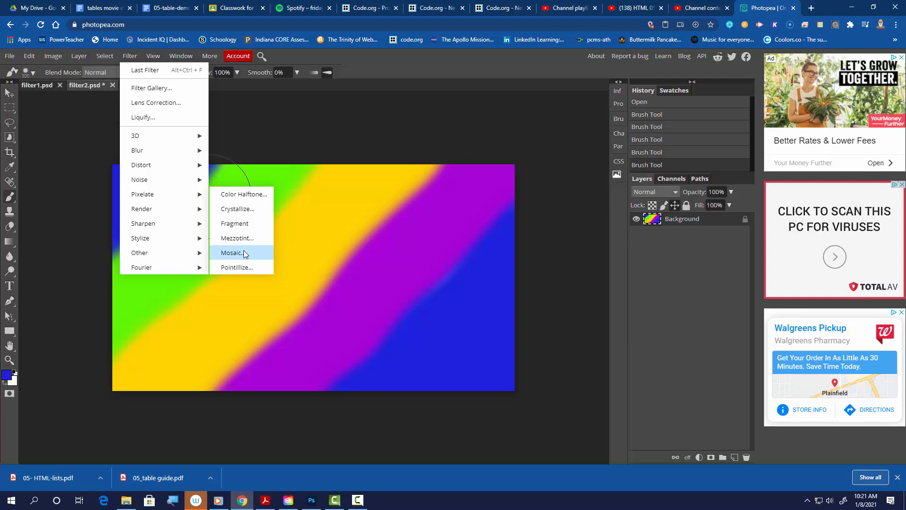
{"action": "mouse_move", "coordinate": [188, 169]}
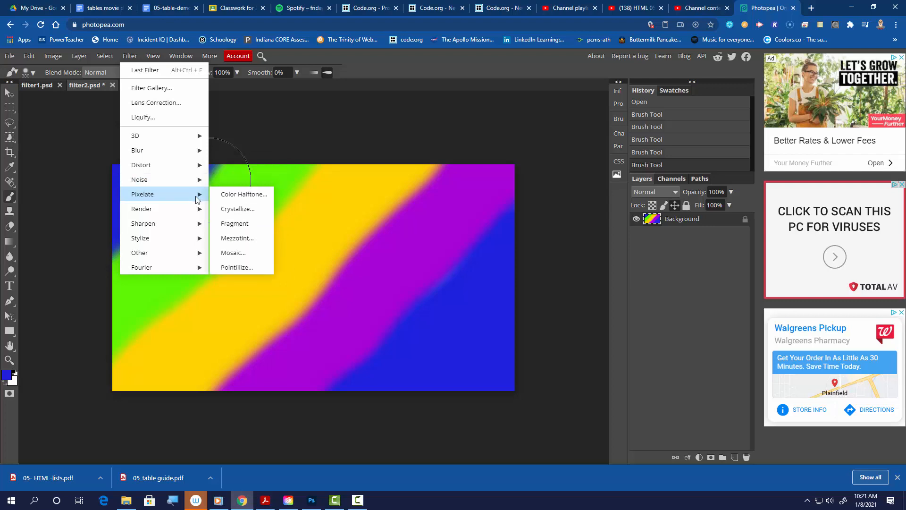
{"action": "left_click", "coordinate": [233, 253]}
{"action": "left_click_drag", "start_coordinate": [87, 158], "coordinate": [143, 169]}
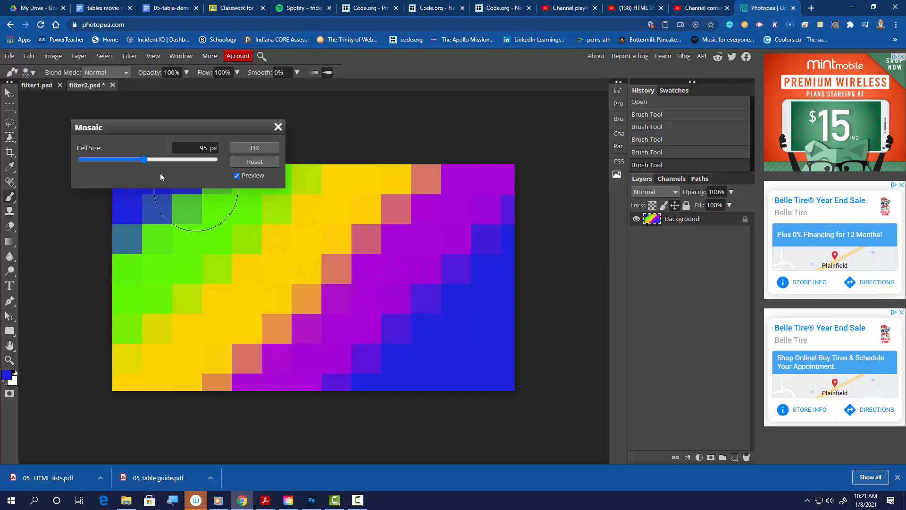
{"action": "left_click_drag", "start_coordinate": [139, 160], "coordinate": [112, 162]}
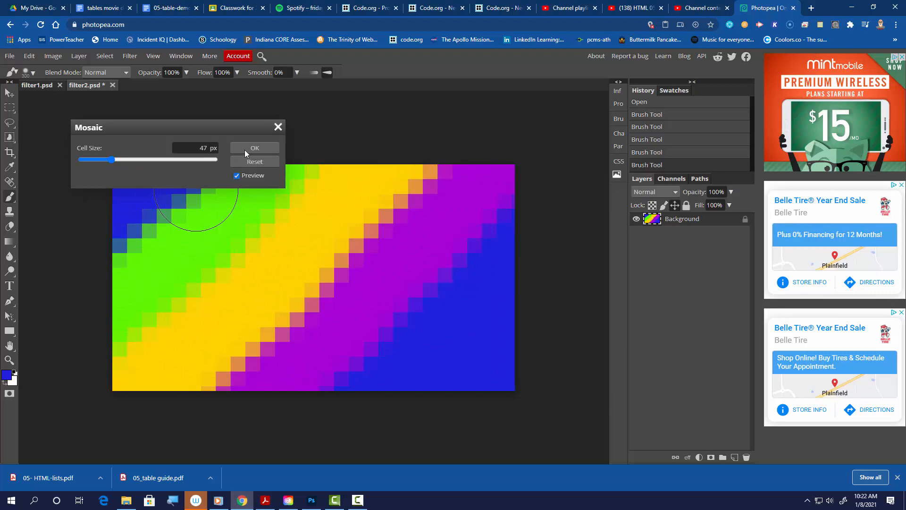
{"action": "left_click", "coordinate": [256, 148]}
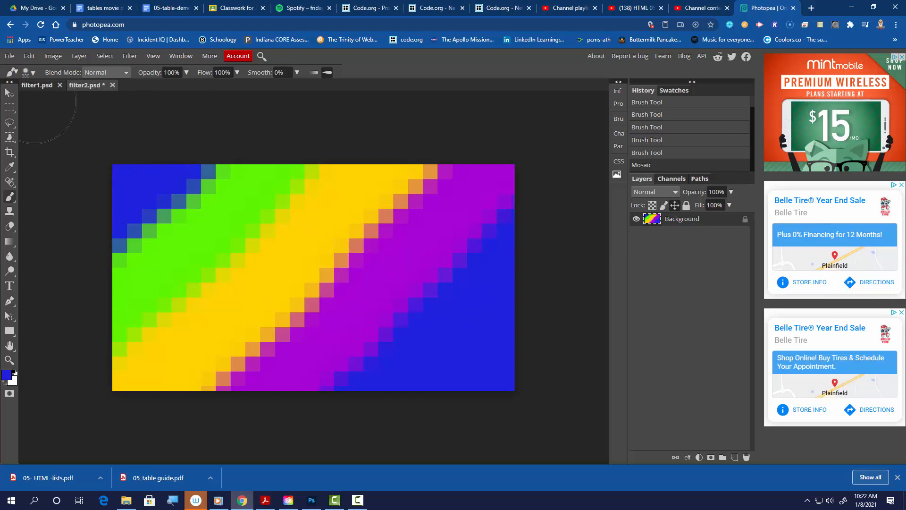
Save the mosaic stripe image filter2 as a PSD, view it in Photoshop and return to Photopea.
{"action": "left_click", "coordinate": [9, 56]}
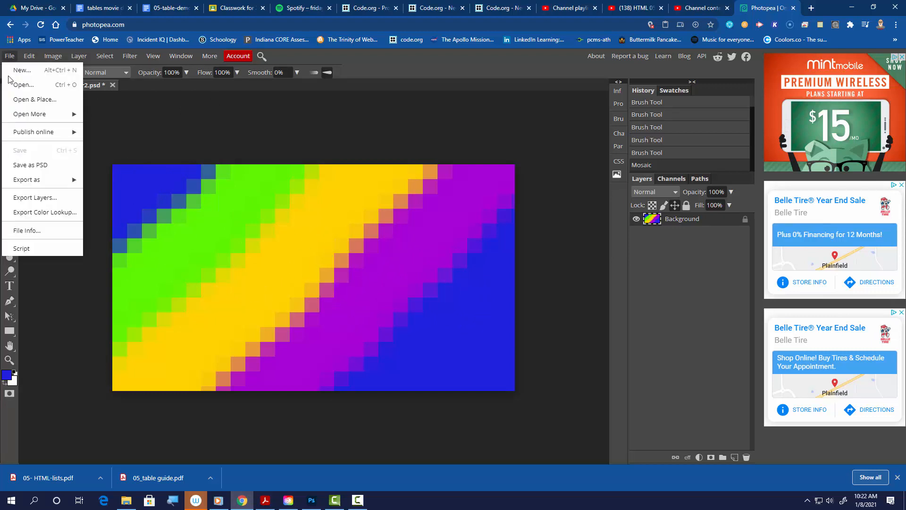
{"action": "left_click", "coordinate": [31, 165]}
{"action": "key", "text": "alt+Tab"}
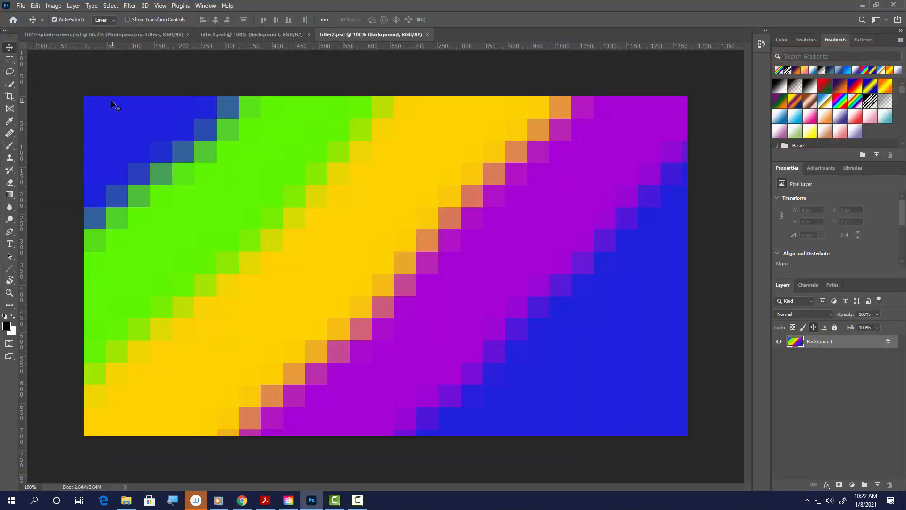
{"action": "left_click", "coordinate": [241, 501]}
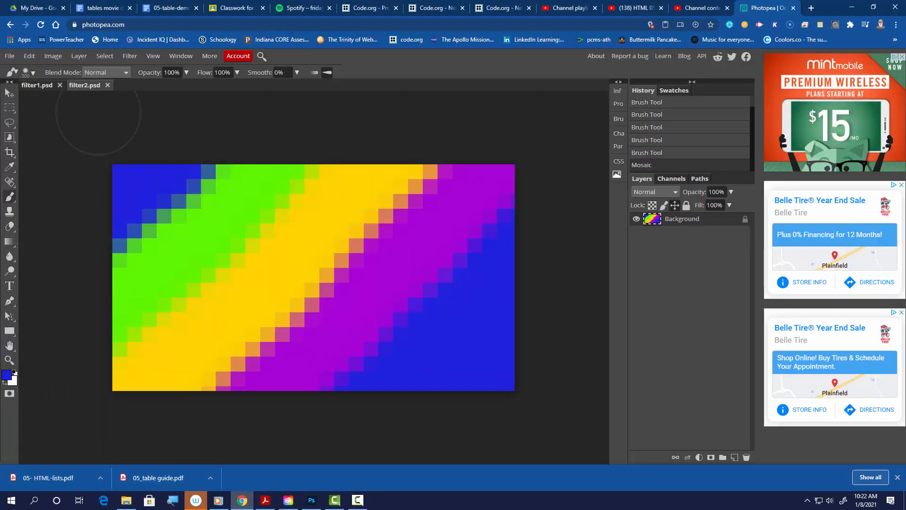
Create a new 1280 × 720 px project named filter3 with a white background.
{"action": "left_click", "coordinate": [9, 58]}
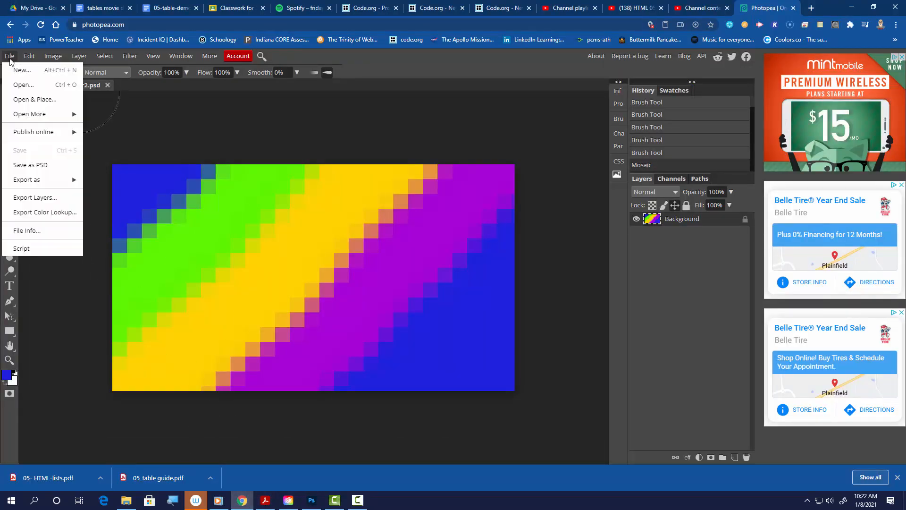
{"action": "left_click", "coordinate": [22, 70]}
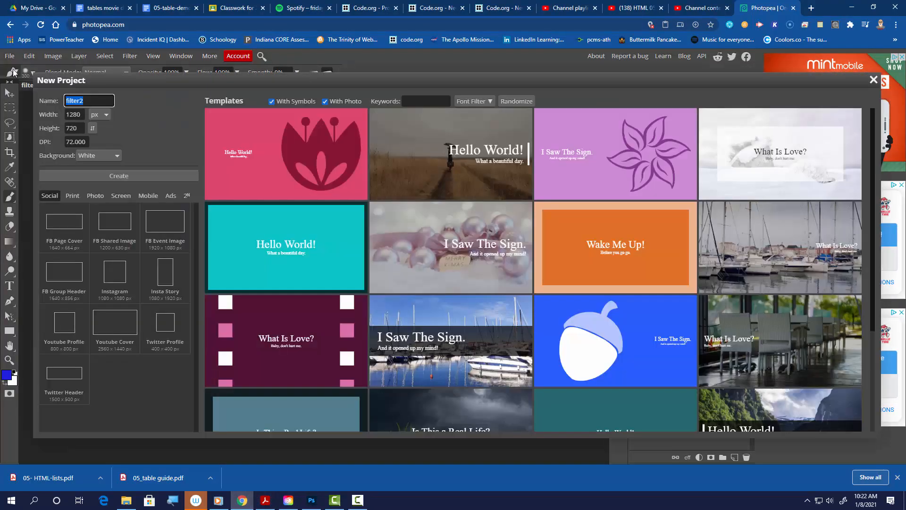
{"action": "left_click", "coordinate": [86, 101]}
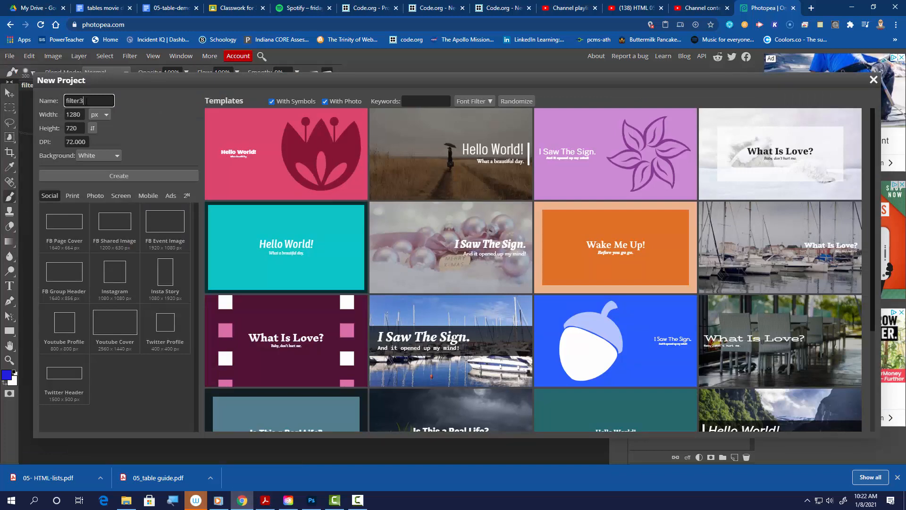
{"action": "left_click", "coordinate": [101, 176]}
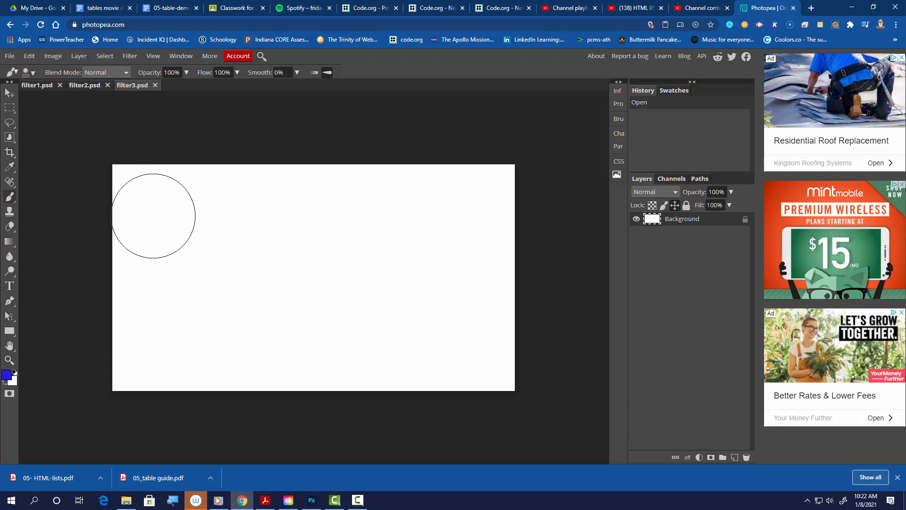
Fill the canvas with a radial purple-to-orange gradient running from near the centre to the upper-left corner.
{"action": "left_click", "coordinate": [9, 243]}
{"action": "left_click", "coordinate": [67, 73]}
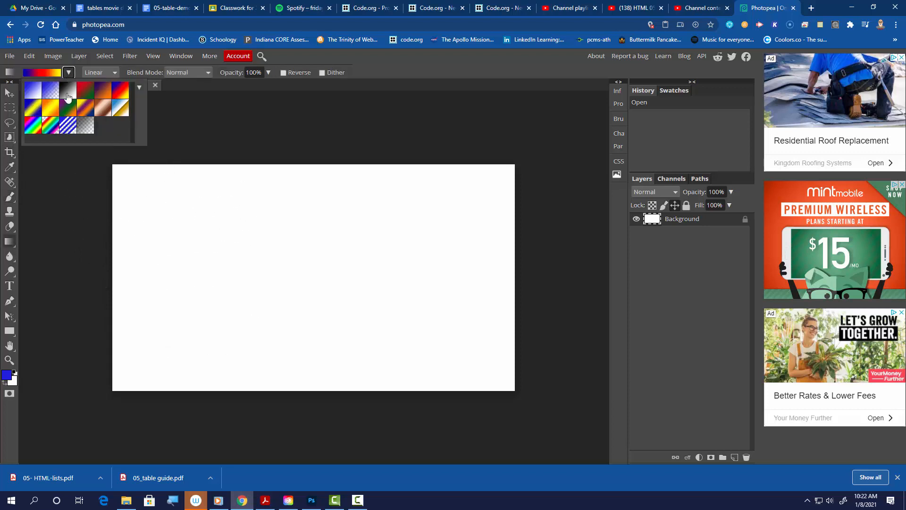
{"action": "left_click", "coordinate": [103, 94]}
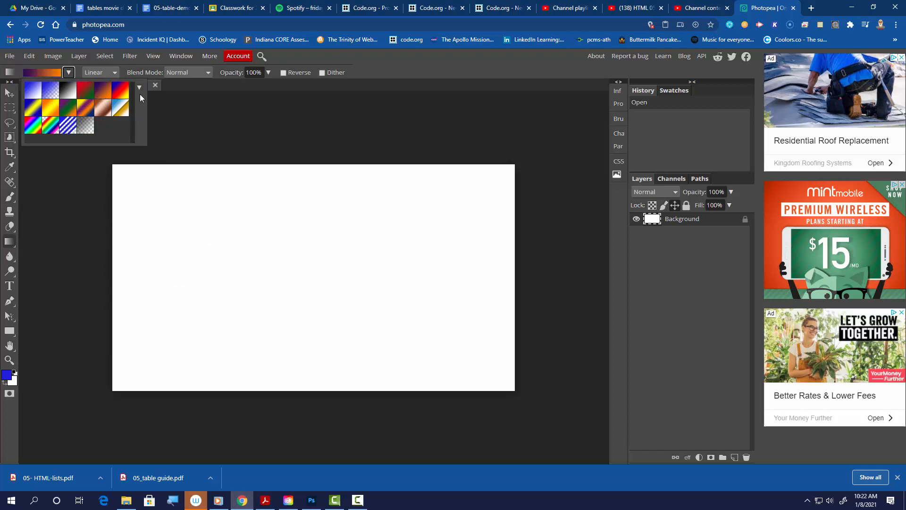
{"action": "left_click", "coordinate": [115, 72]}
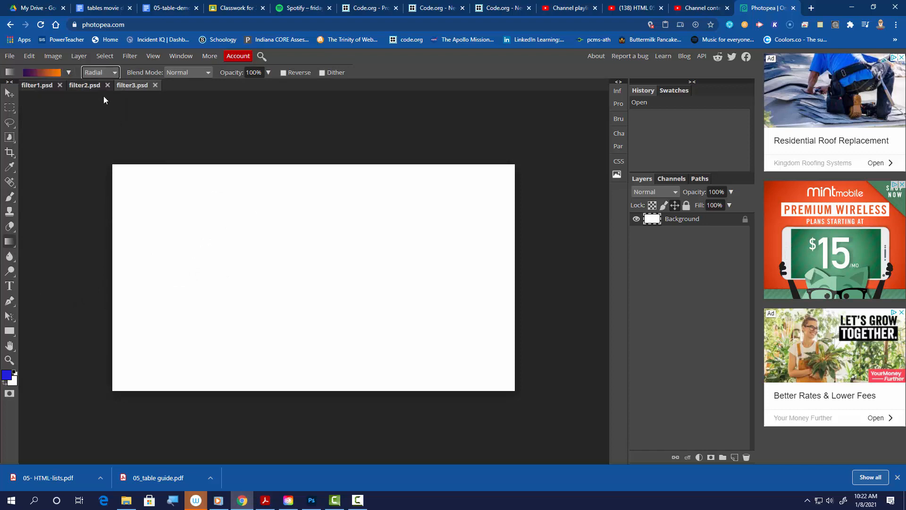
{"action": "left_click_drag", "start_coordinate": [297, 277], "coordinate": [114, 168]}
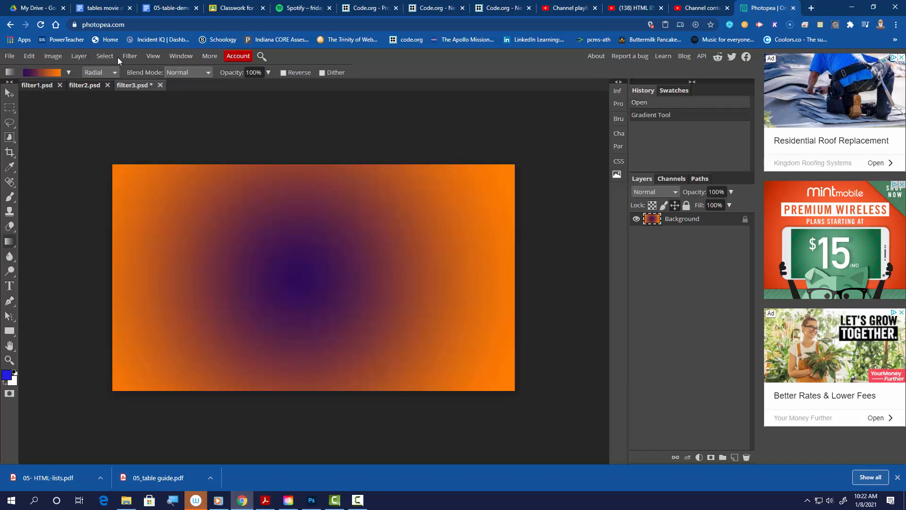
Apply the Stained Glass texture from the Filter Gallery to the gradient with a cell size of 28.
{"action": "left_click", "coordinate": [130, 56]}
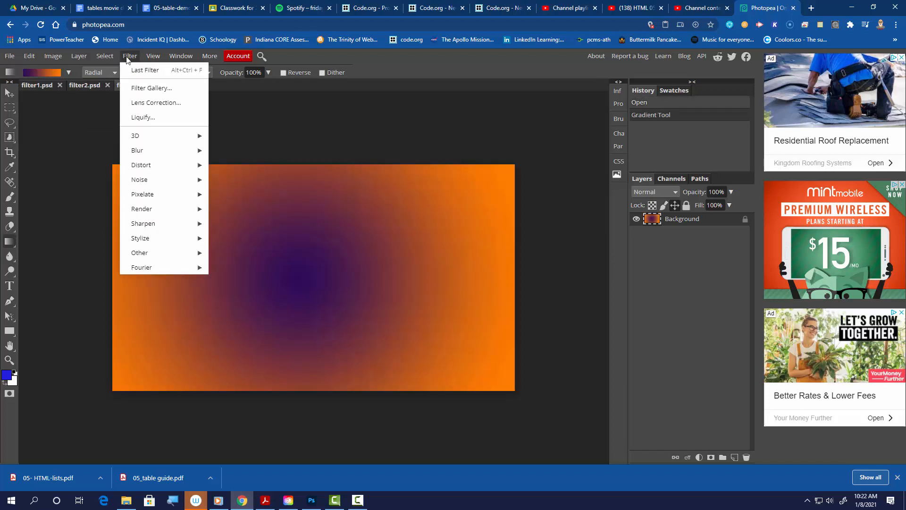
{"action": "left_click", "coordinate": [145, 90]}
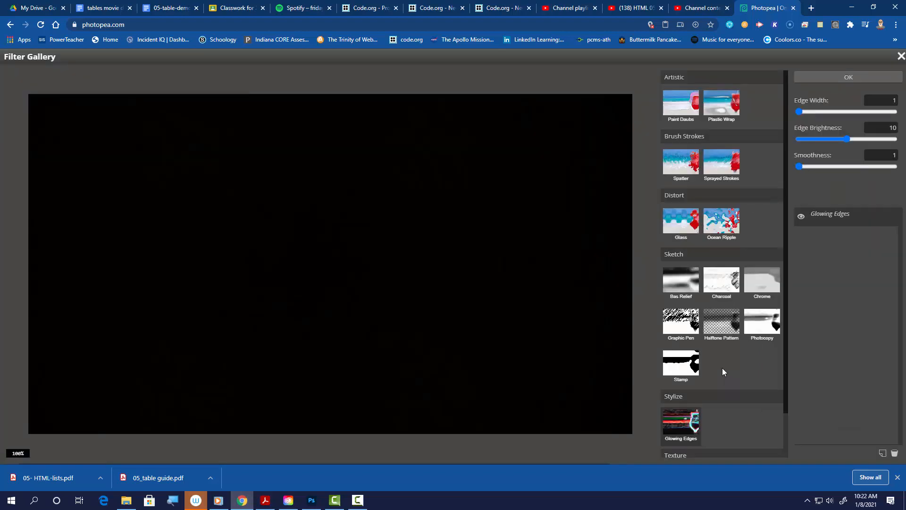
{"action": "scroll", "coordinate": [722, 368], "scroll_direction": "down", "scroll_amount": 1}
{"action": "scroll", "coordinate": [721, 368], "scroll_direction": "up", "scroll_amount": 1}
{"action": "scroll", "coordinate": [722, 364], "scroll_direction": "down", "scroll_amount": 1}
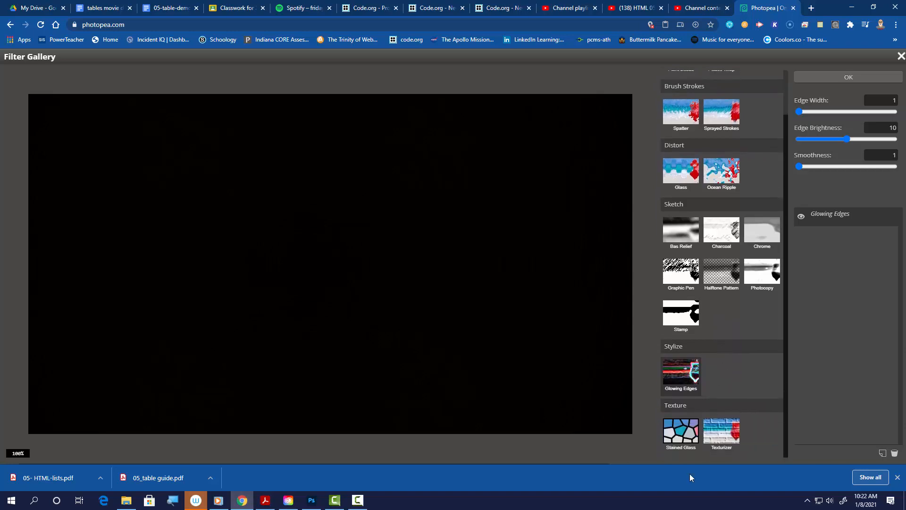
{"action": "left_click", "coordinate": [685, 437]}
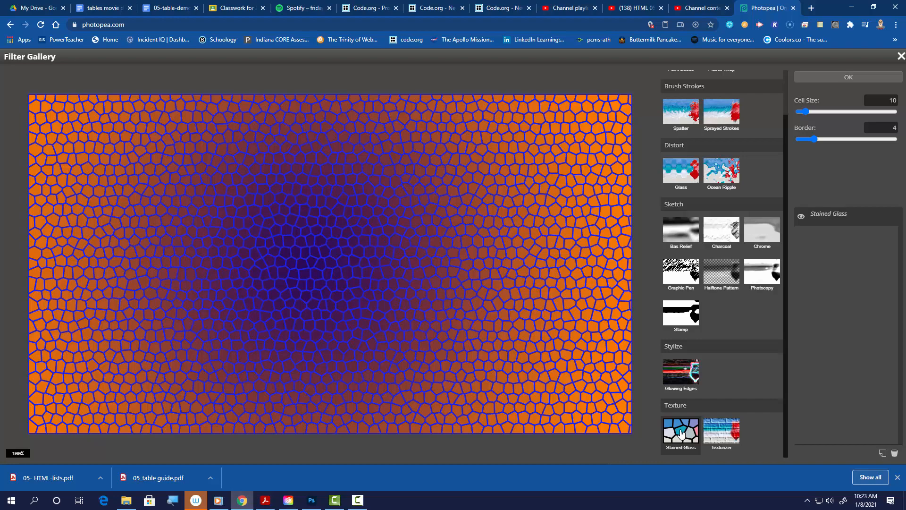
{"action": "left_click_drag", "start_coordinate": [807, 112], "coordinate": [815, 148]}
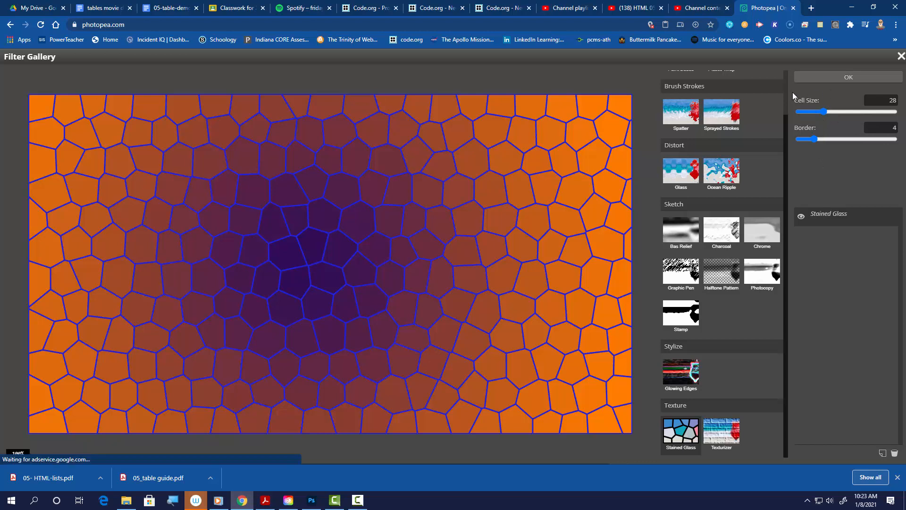
{"action": "scroll", "coordinate": [721, 176], "scroll_direction": "up", "scroll_amount": 1}
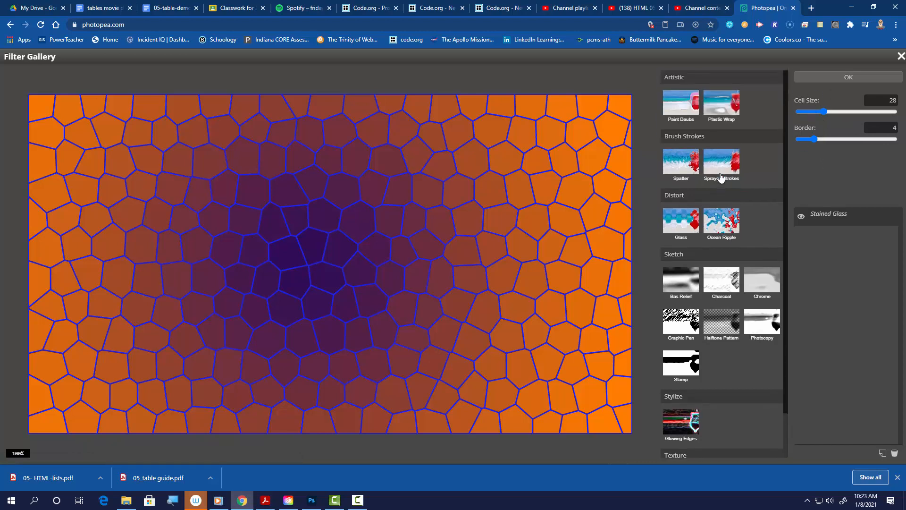
{"action": "scroll", "coordinate": [719, 220], "scroll_direction": "down", "scroll_amount": 1}
{"action": "scroll", "coordinate": [719, 229], "scroll_direction": "down", "scroll_amount": 1}
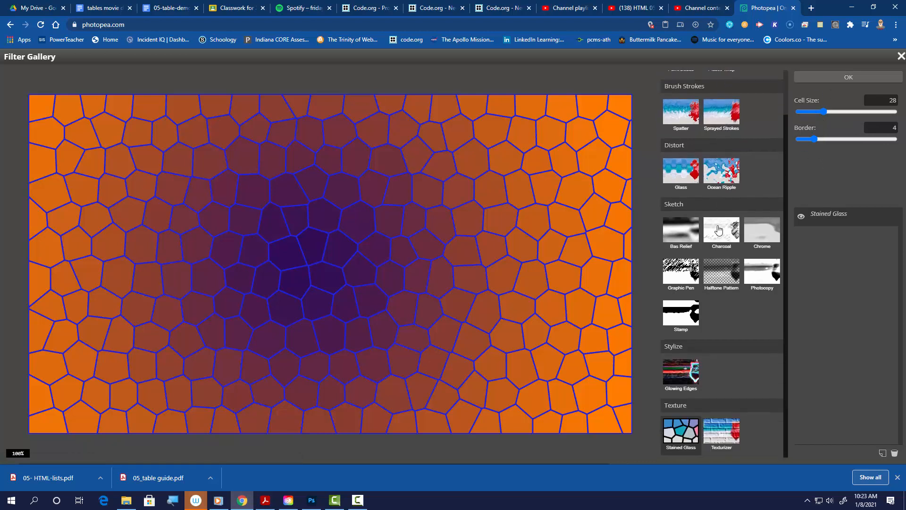
{"action": "scroll", "coordinate": [720, 226], "scroll_direction": "down", "scroll_amount": 1}
{"action": "scroll", "coordinate": [720, 226], "scroll_direction": "up", "scroll_amount": 1}
{"action": "left_click", "coordinate": [851, 78]}
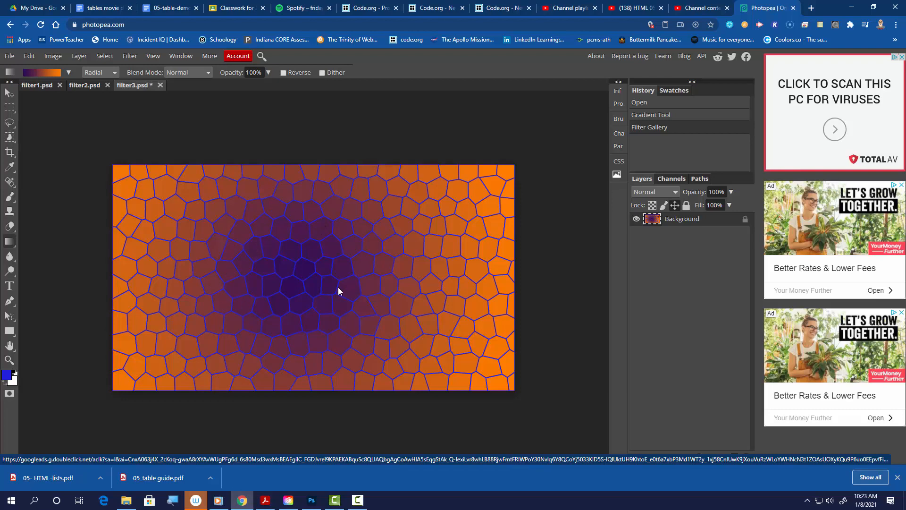
Apply a Gaussian Blur with a radius of 6.0 px to the stained-glass image.
{"action": "left_click", "coordinate": [129, 57]}
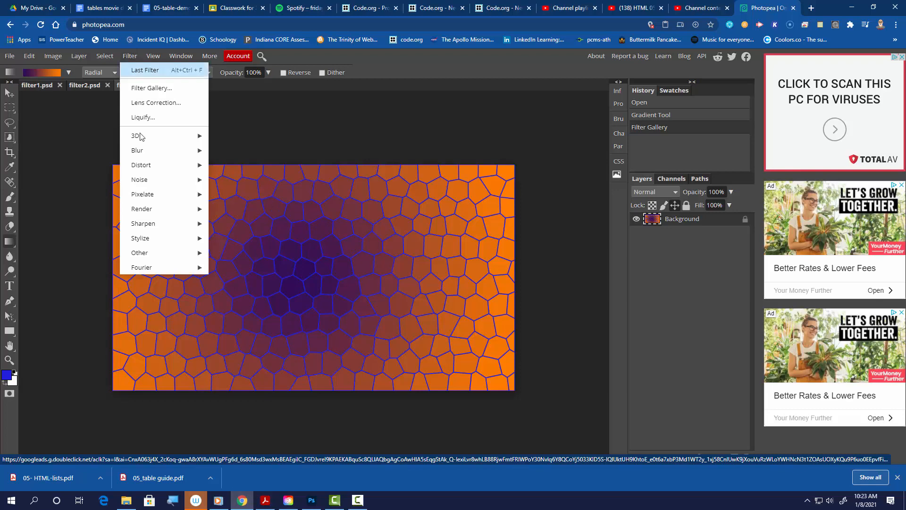
{"action": "mouse_move", "coordinate": [193, 157]}
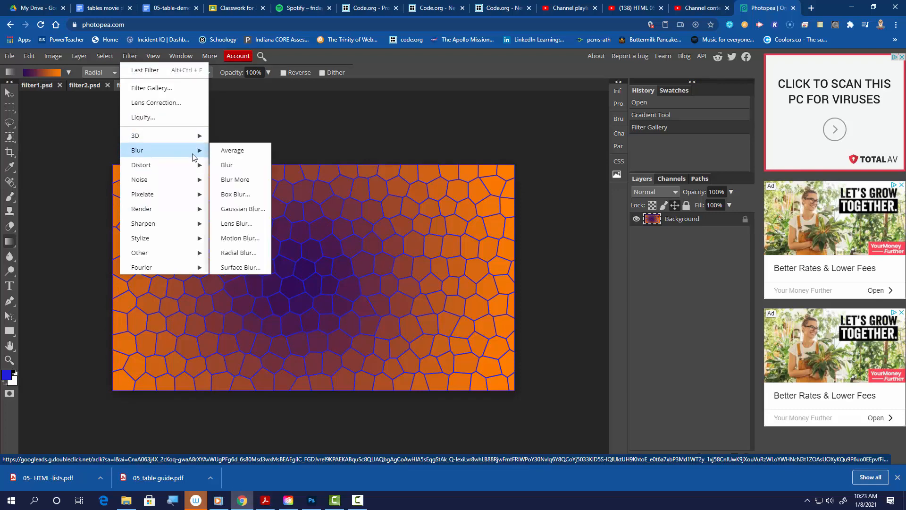
{"action": "left_click", "coordinate": [233, 208]}
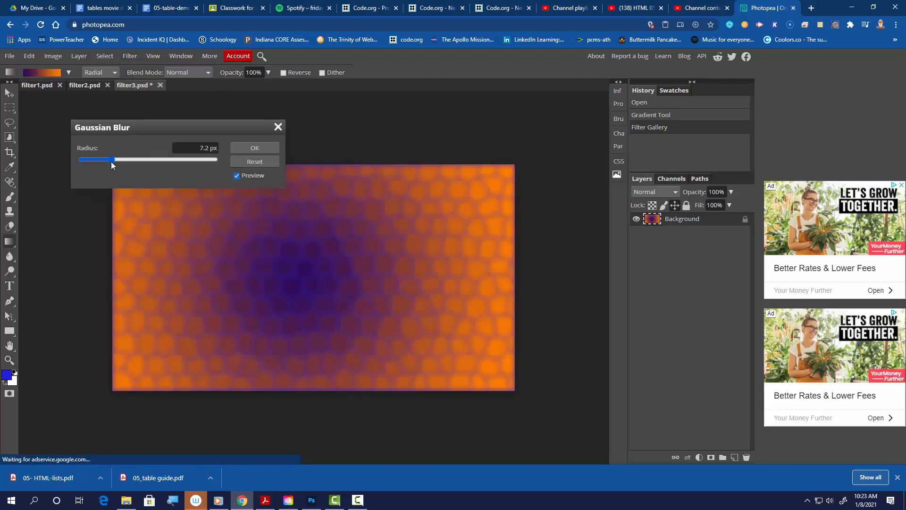
{"action": "mouse_move", "coordinate": [111, 160]}
{"action": "left_mouse_down"}
{"action": "mouse_move", "coordinate": [147, 159]}
{"action": "mouse_move", "coordinate": [91, 163]}
{"action": "mouse_move", "coordinate": [111, 162]}
{"action": "left_mouse_up"}
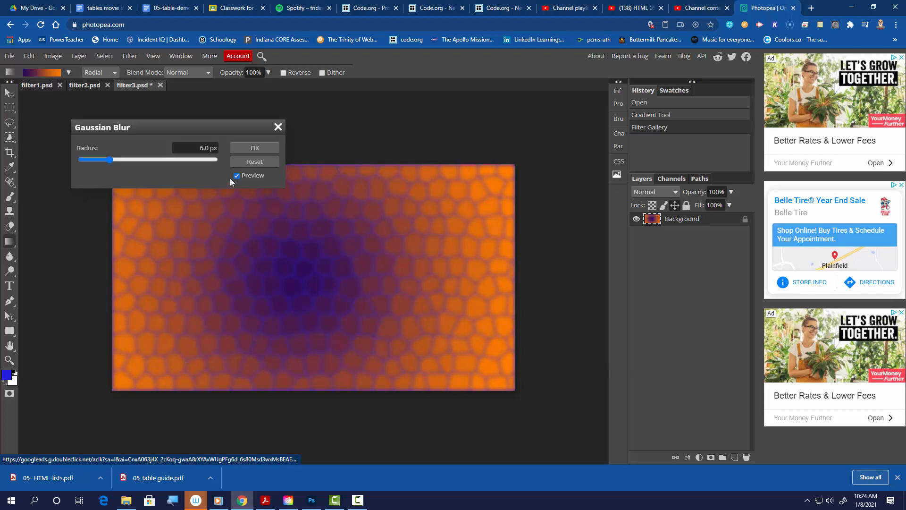
{"action": "left_click", "coordinate": [245, 148]}
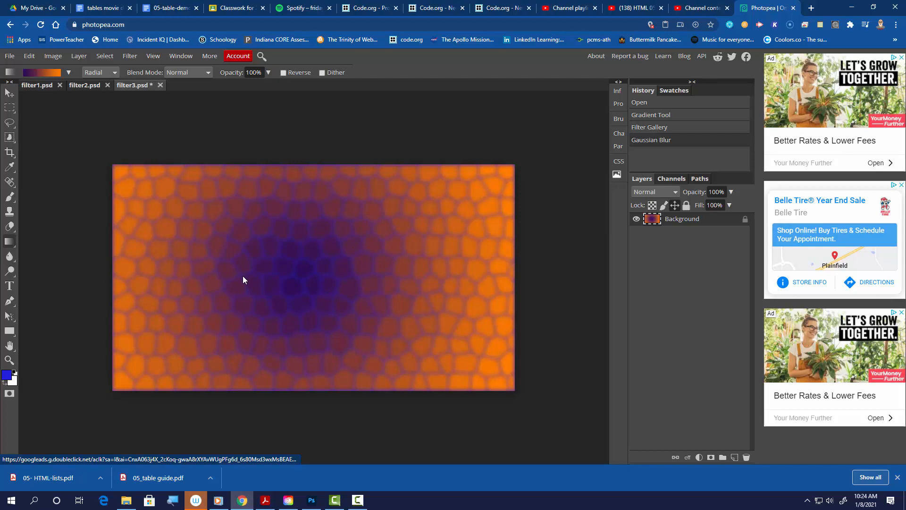
Save the blurred stained-glass image filter3 as a PSD and return from Photoshop to Photopea.
{"action": "left_click", "coordinate": [12, 59]}
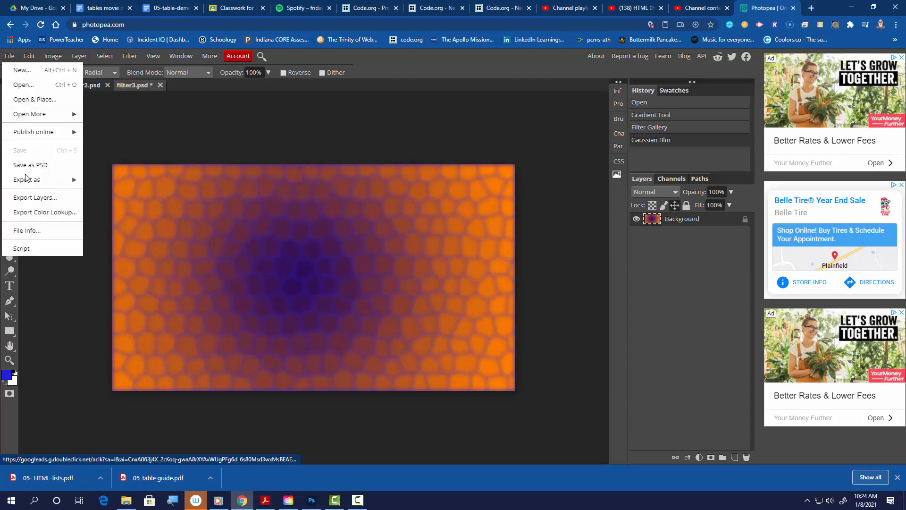
{"action": "left_click", "coordinate": [32, 165]}
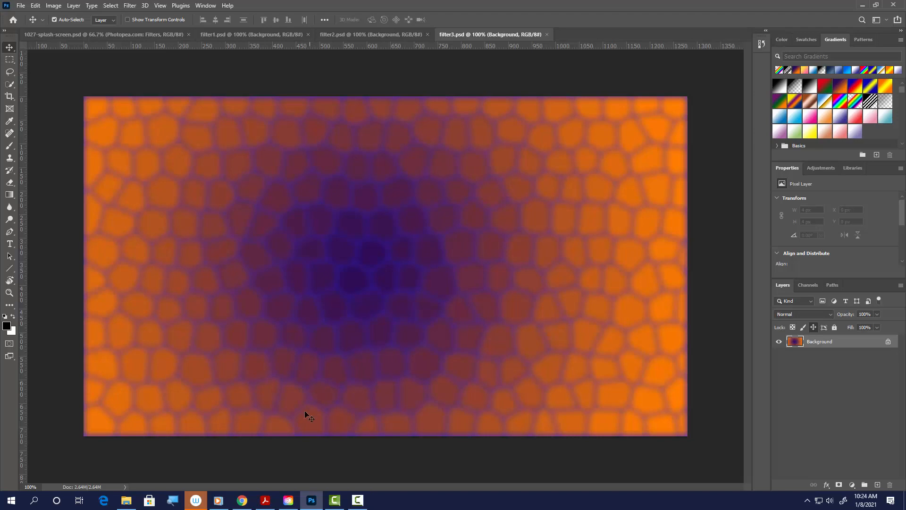
{"action": "left_click", "coordinate": [241, 500]}
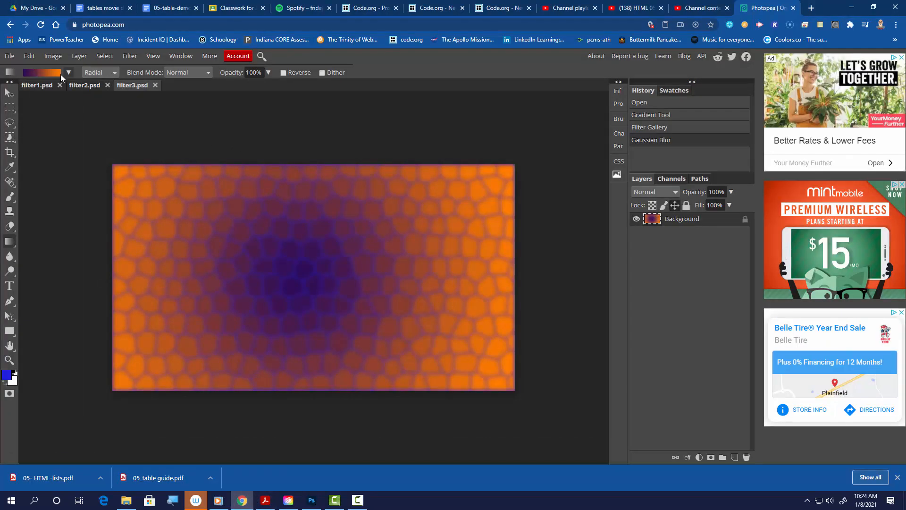
Create a new 1280 × 720 px project named filter4 with a white background.
{"action": "left_click", "coordinate": [9, 56]}
{"action": "left_click", "coordinate": [19, 69]}
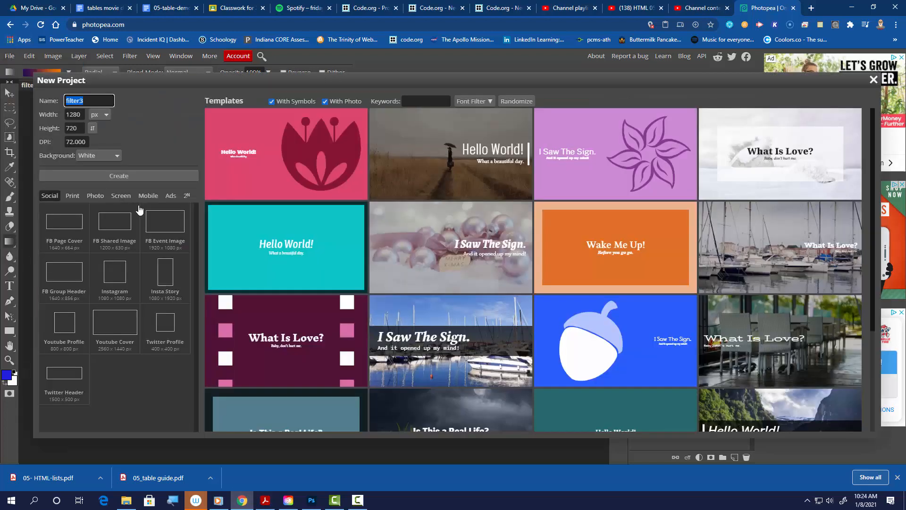
{"action": "left_click", "coordinate": [90, 102]}
{"action": "left_click", "coordinate": [118, 176]}
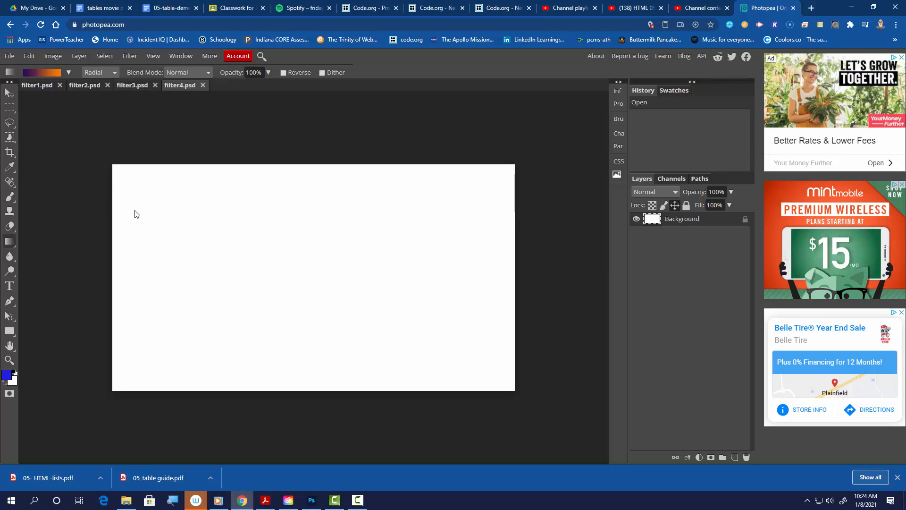
Fill the filter4 canvas with a radial rainbow gradient running from near the centre out past the upper-left corner.
{"action": "left_click", "coordinate": [68, 72]}
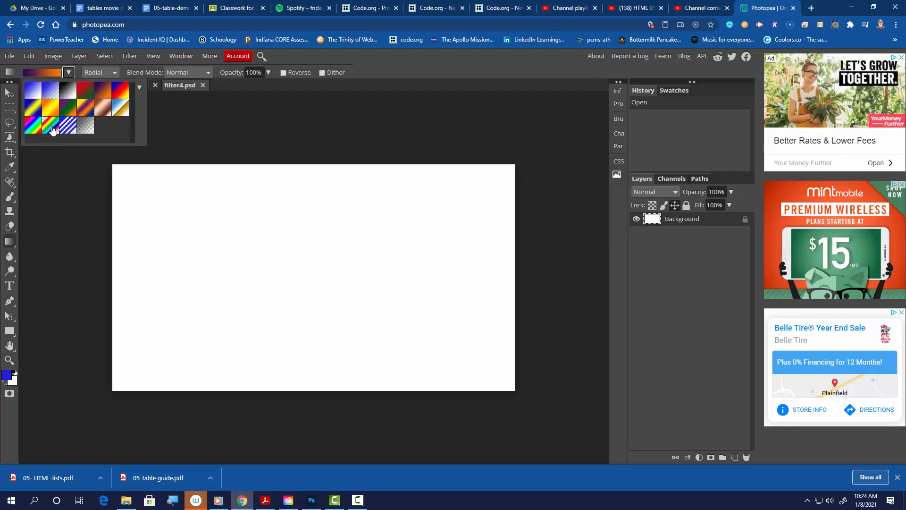
{"action": "left_click", "coordinate": [33, 126]}
{"action": "left_click", "coordinate": [292, 273]}
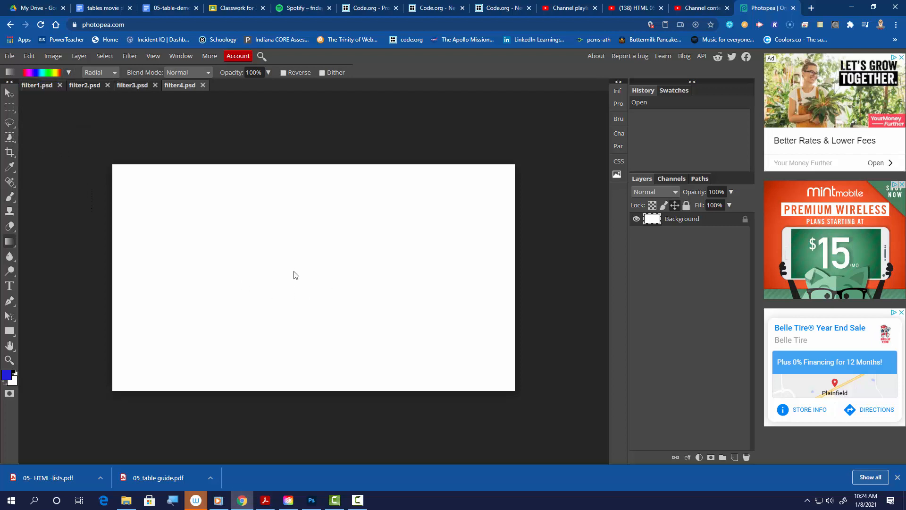
{"action": "left_click_drag", "start_coordinate": [295, 271], "coordinate": [94, 154]}
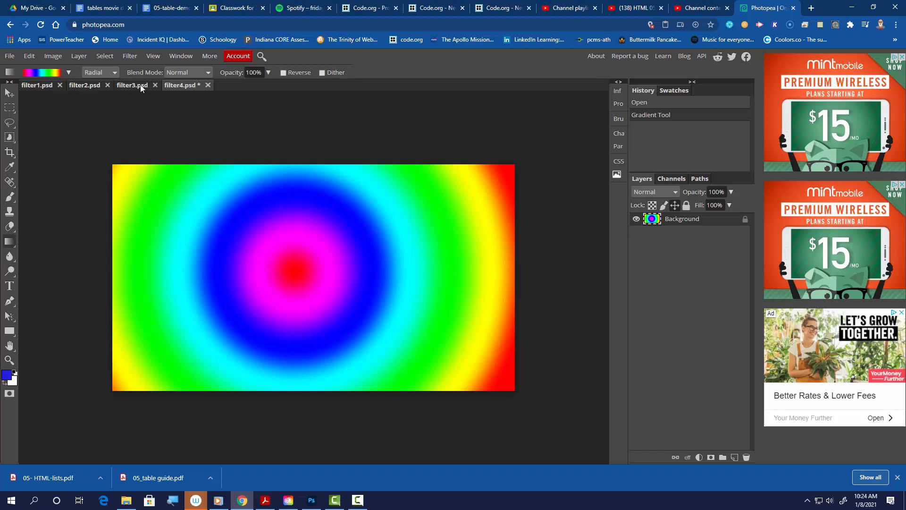
Use Liquify to push the gradient's red centre outward into four long spikes reaching the upper, right, lower and left canvas edges.
{"action": "left_click", "coordinate": [131, 55]}
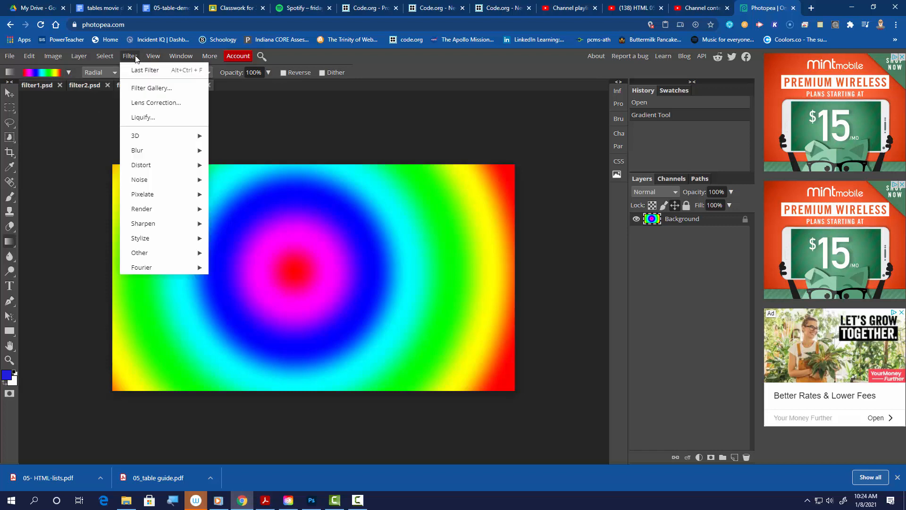
{"action": "left_click", "coordinate": [142, 118]}
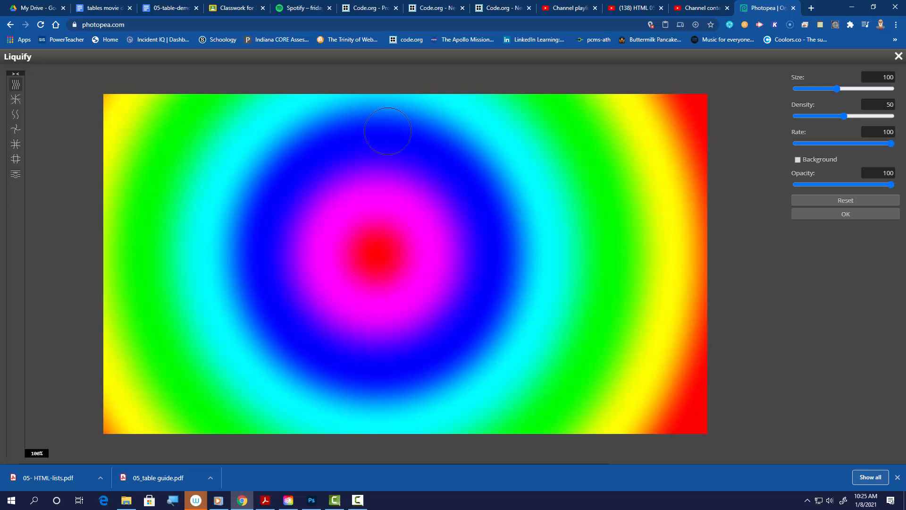
{"action": "left_click_drag", "start_coordinate": [375, 227], "coordinate": [383, 118]}
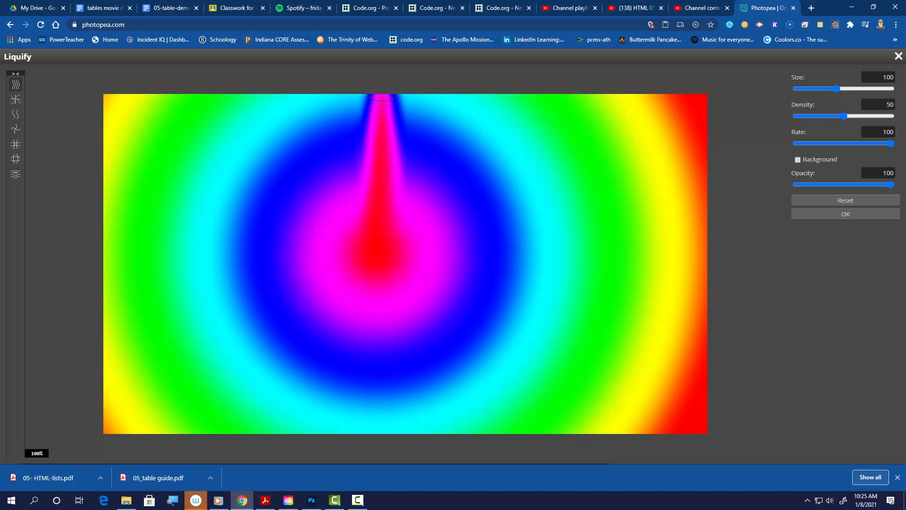
{"action": "left_click_drag", "start_coordinate": [377, 184], "coordinate": [378, 114]}
{"action": "left_click_drag", "start_coordinate": [404, 255], "coordinate": [583, 243]}
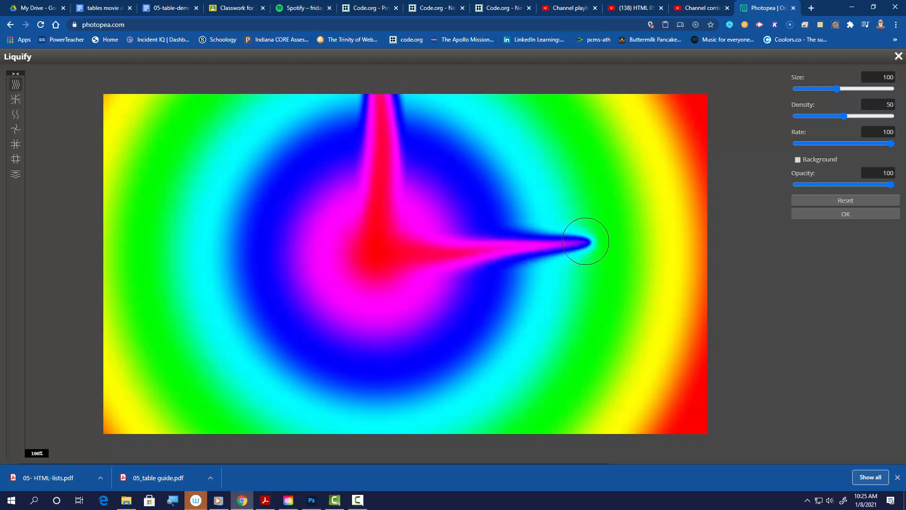
{"action": "left_click_drag", "start_coordinate": [432, 259], "coordinate": [670, 243]}
{"action": "left_click_drag", "start_coordinate": [486, 258], "coordinate": [699, 243]}
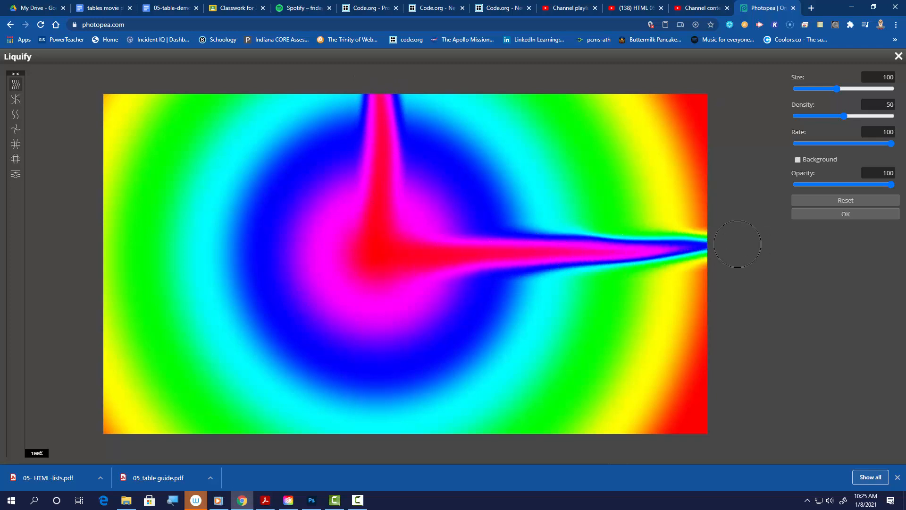
{"action": "left_click_drag", "start_coordinate": [514, 259], "coordinate": [703, 245]}
{"action": "mouse_move", "coordinate": [368, 314]}
{"action": "left_mouse_down"}
{"action": "mouse_move", "coordinate": [385, 377]}
{"action": "mouse_move", "coordinate": [384, 316]}
{"action": "mouse_move", "coordinate": [386, 449]}
{"action": "left_mouse_up"}
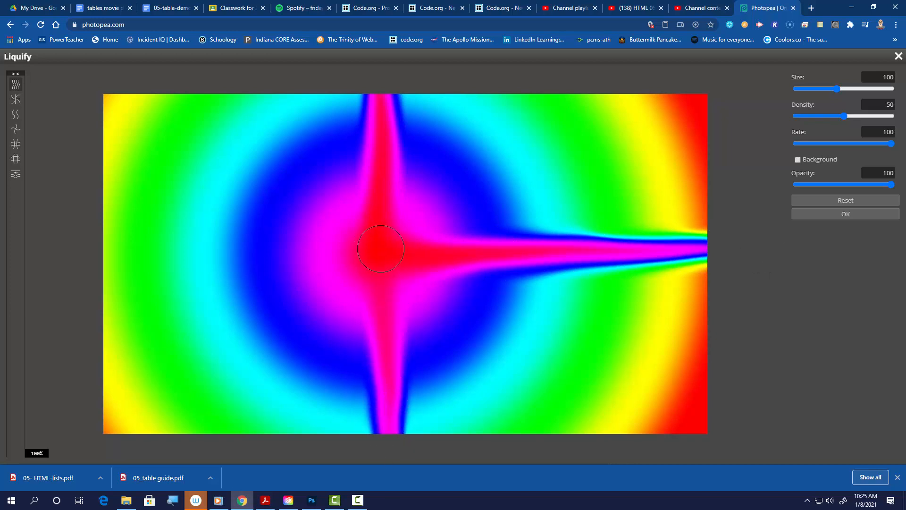
{"action": "left_click_drag", "start_coordinate": [359, 255], "coordinate": [155, 255]}
{"action": "left_click_drag", "start_coordinate": [302, 254], "coordinate": [103, 248]}
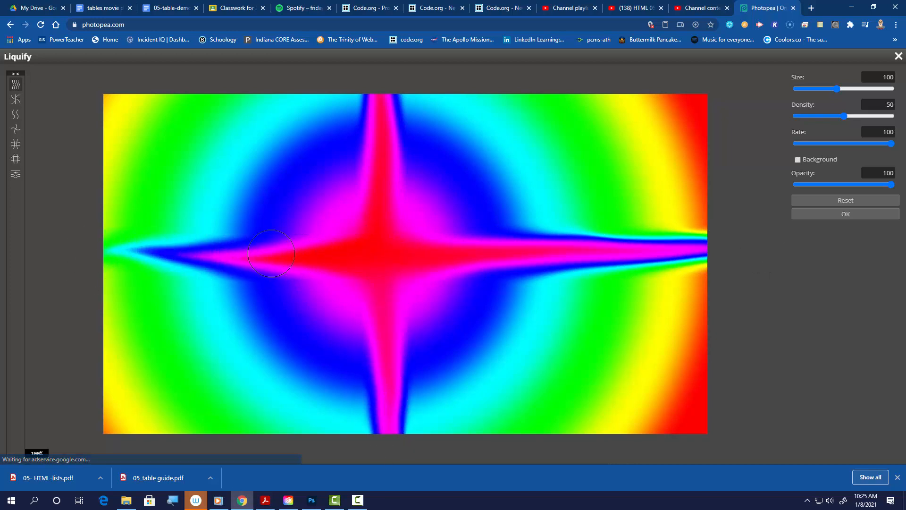
{"action": "left_click_drag", "start_coordinate": [255, 257], "coordinate": [104, 255]}
{"action": "left_click_drag", "start_coordinate": [326, 241], "coordinate": [4, 245]}
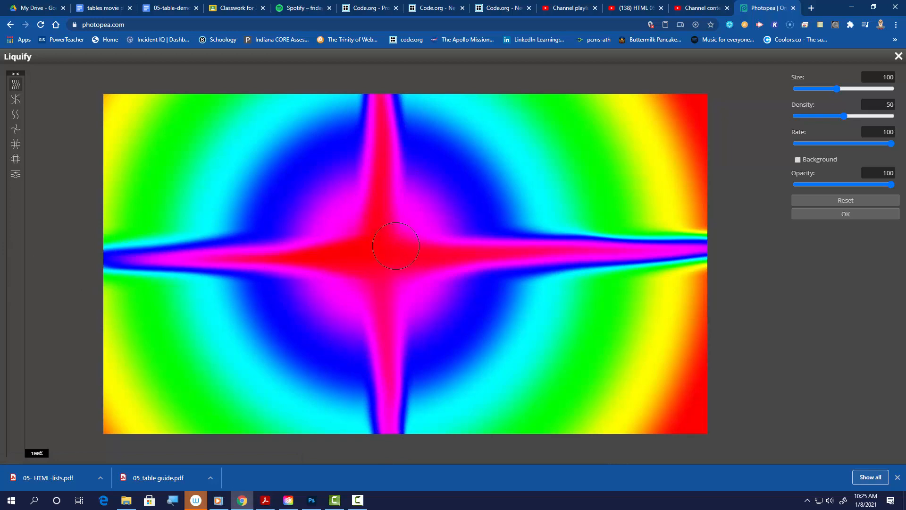
Push four diagonal spikes from the centre toward the canvas corners to complete an eight-pointed star and apply the Liquify filter.
{"action": "left_click_drag", "start_coordinate": [425, 229], "coordinate": [557, 136]}
{"action": "left_click_drag", "start_coordinate": [420, 212], "coordinate": [613, 101]}
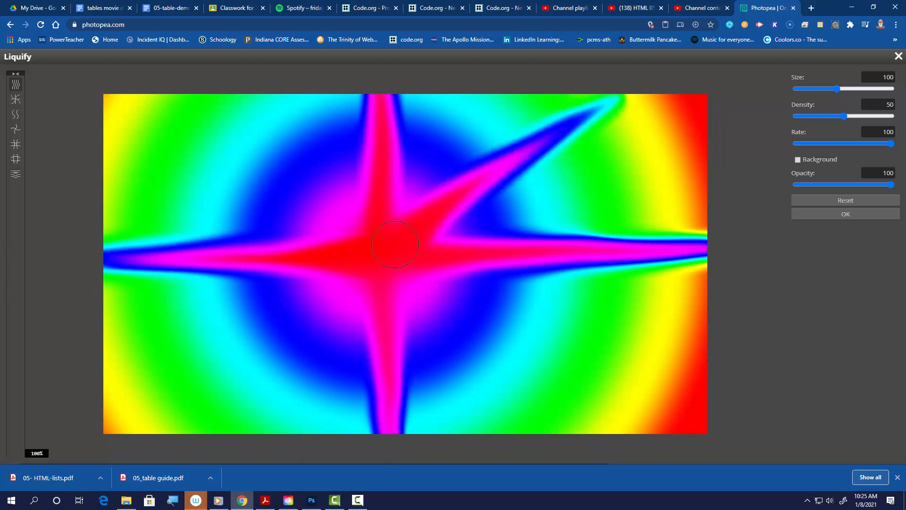
{"action": "mouse_move", "coordinate": [359, 219]}
{"action": "left_mouse_down"}
{"action": "mouse_move", "coordinate": [196, 126]}
{"action": "mouse_move", "coordinate": [369, 228]}
{"action": "left_mouse_up"}
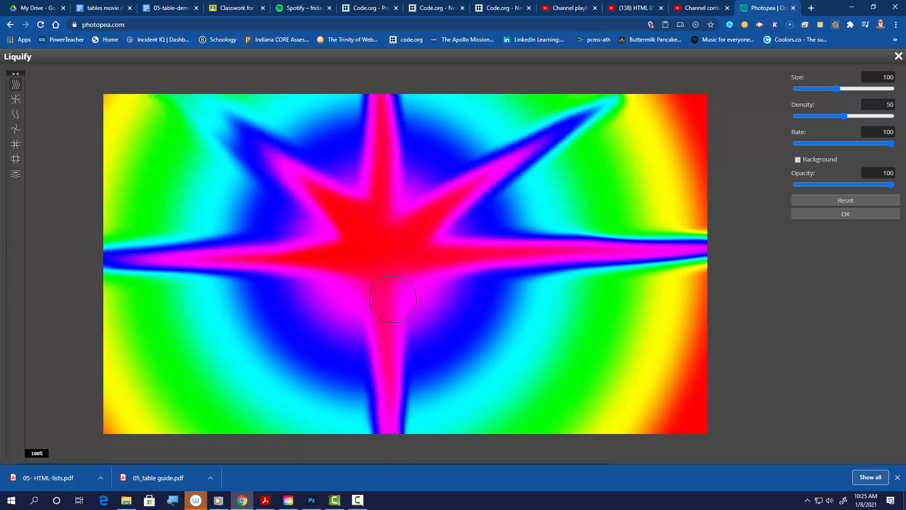
{"action": "mouse_move", "coordinate": [365, 282]}
{"action": "left_mouse_down"}
{"action": "mouse_move", "coordinate": [107, 479]}
{"action": "mouse_move", "coordinate": [137, 481]}
{"action": "left_mouse_up"}
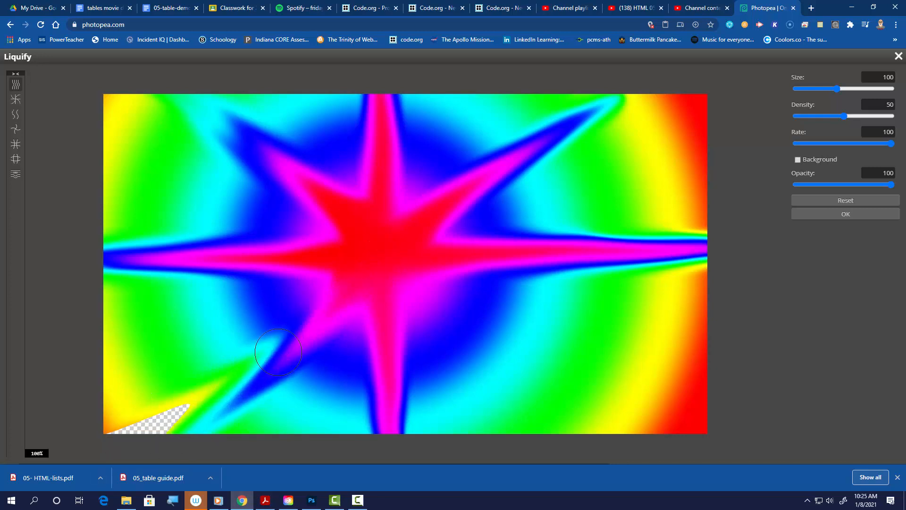
{"action": "left_click_drag", "start_coordinate": [234, 377], "coordinate": [57, 475]}
{"action": "mouse_move", "coordinate": [207, 399]}
{"action": "left_mouse_down"}
{"action": "mouse_move", "coordinate": [120, 438]}
{"action": "mouse_move", "coordinate": [198, 380]}
{"action": "mouse_move", "coordinate": [118, 423]}
{"action": "left_mouse_up"}
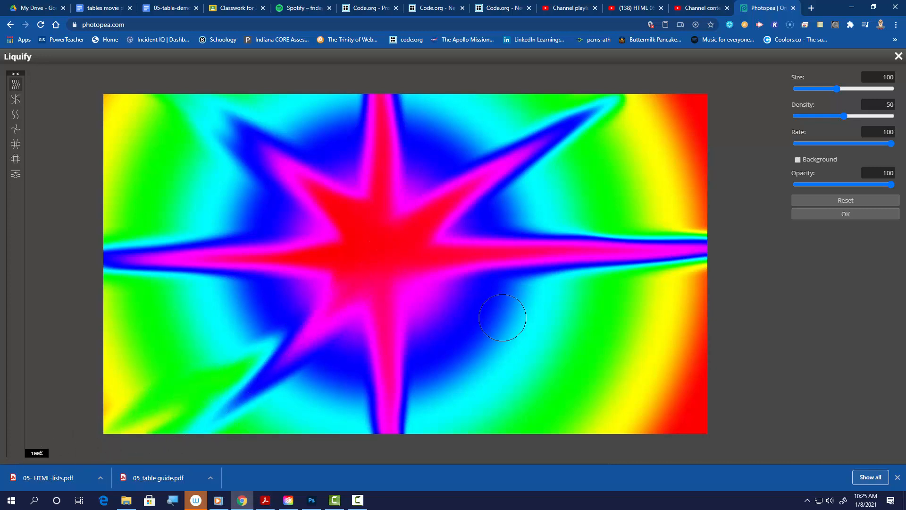
{"action": "left_click_drag", "start_coordinate": [399, 286], "coordinate": [616, 415]}
{"action": "left_click_drag", "start_coordinate": [398, 273], "coordinate": [570, 399]}
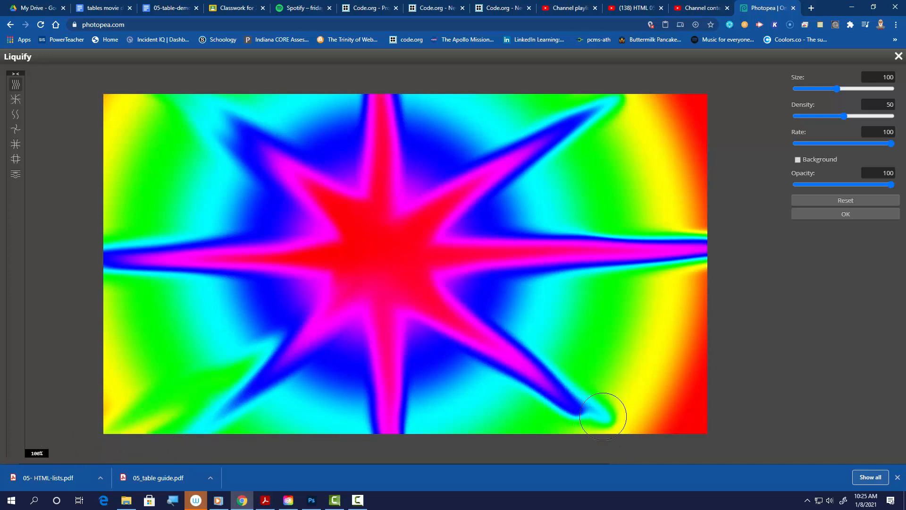
{"action": "left_click_drag", "start_coordinate": [395, 268], "coordinate": [528, 350]}
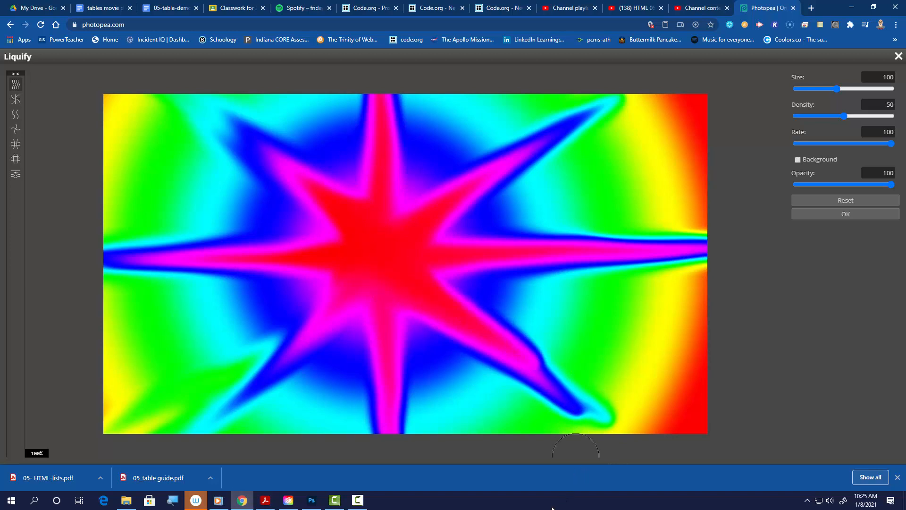
{"action": "left_click_drag", "start_coordinate": [302, 194], "coordinate": [207, 113]}
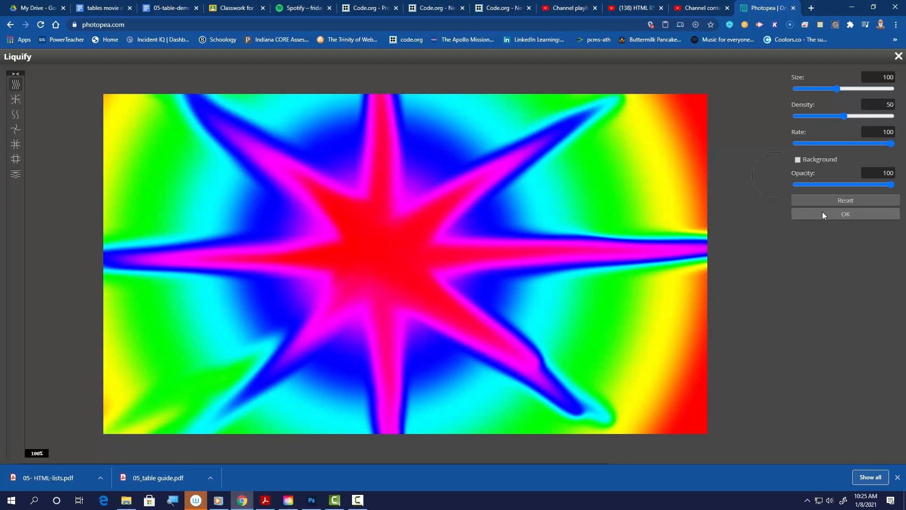
{"action": "left_click", "coordinate": [846, 214]}
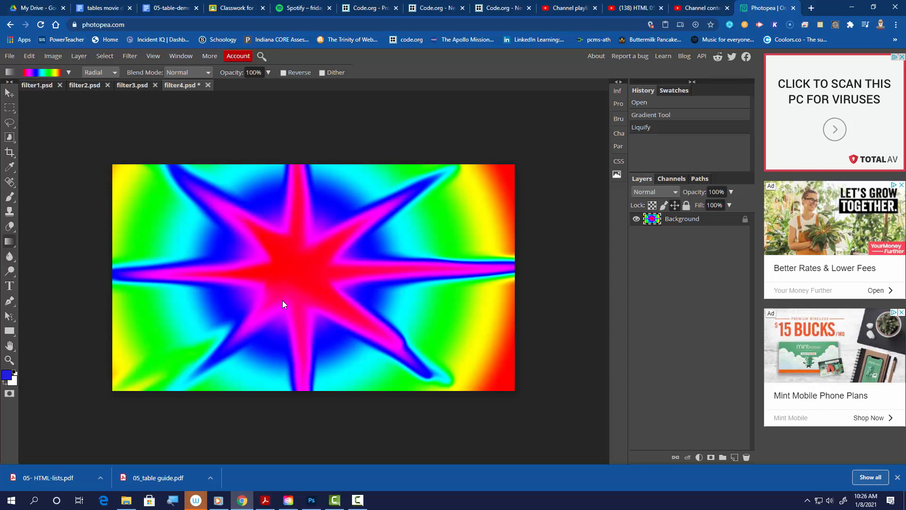
Save the liquified star image filter4 as a PSD and return from Photoshop to Photopea.
{"action": "left_click", "coordinate": [10, 57]}
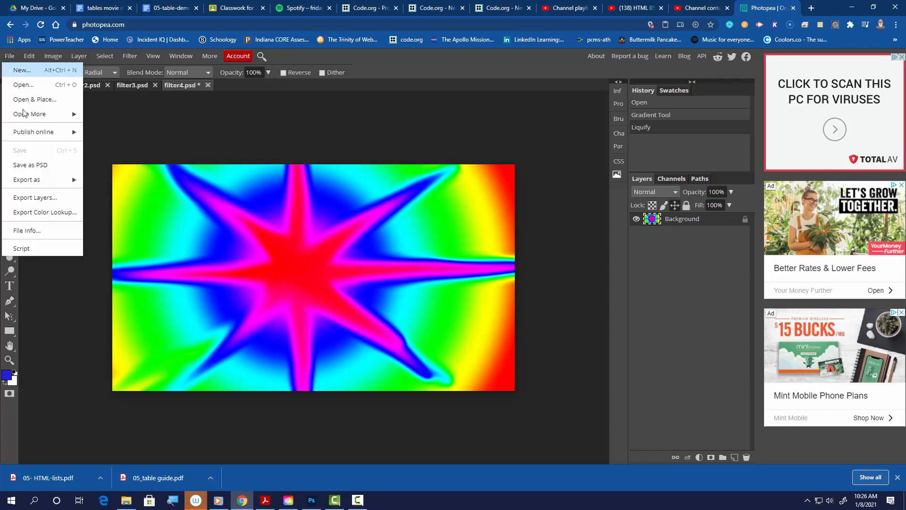
{"action": "left_click", "coordinate": [40, 166]}
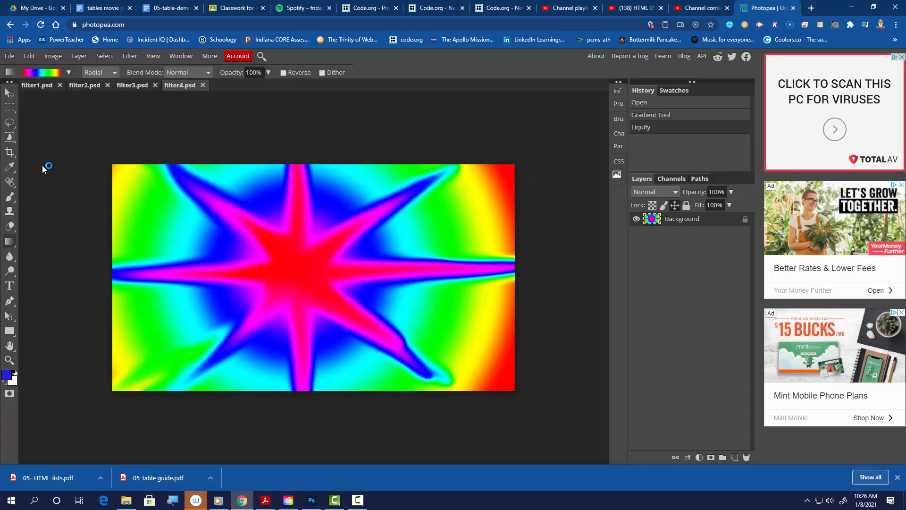
{"action": "key", "text": "alt+Tab"}
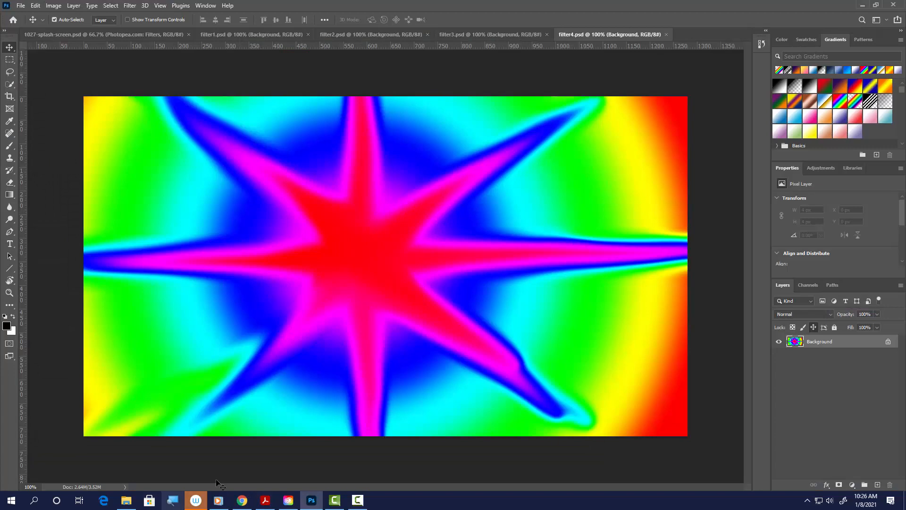
{"action": "left_click", "coordinate": [242, 501]}
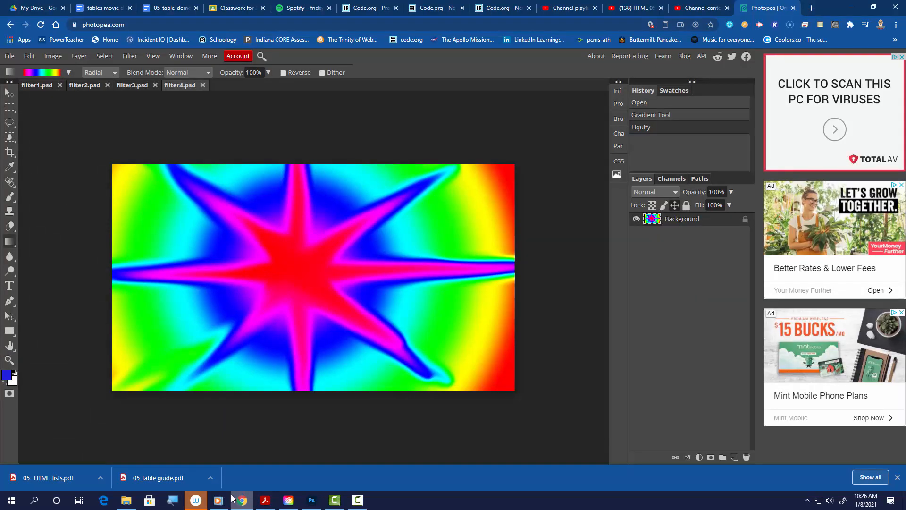
Review the four finished filter images in order, from filter1 to filter4.
{"action": "mouse_move", "coordinate": [229, 493]}
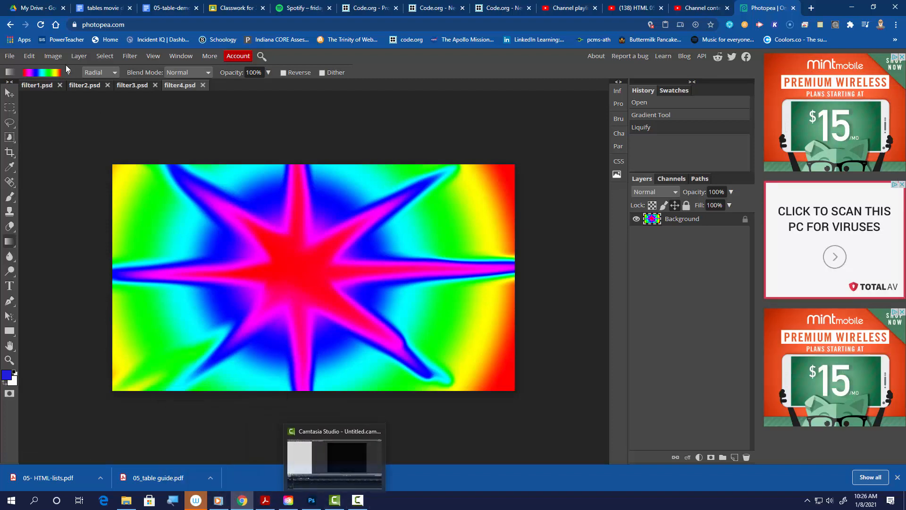
{"action": "left_click", "coordinate": [41, 86]}
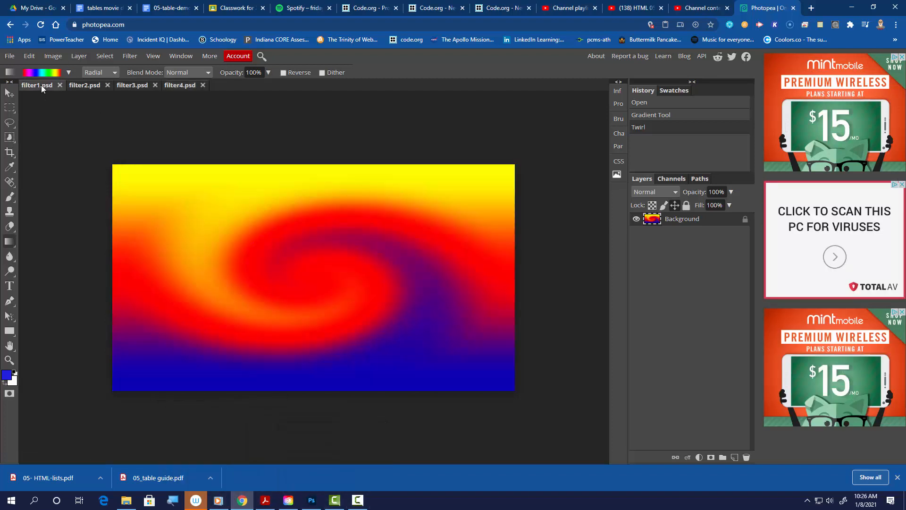
{"action": "left_click", "coordinate": [82, 87]}
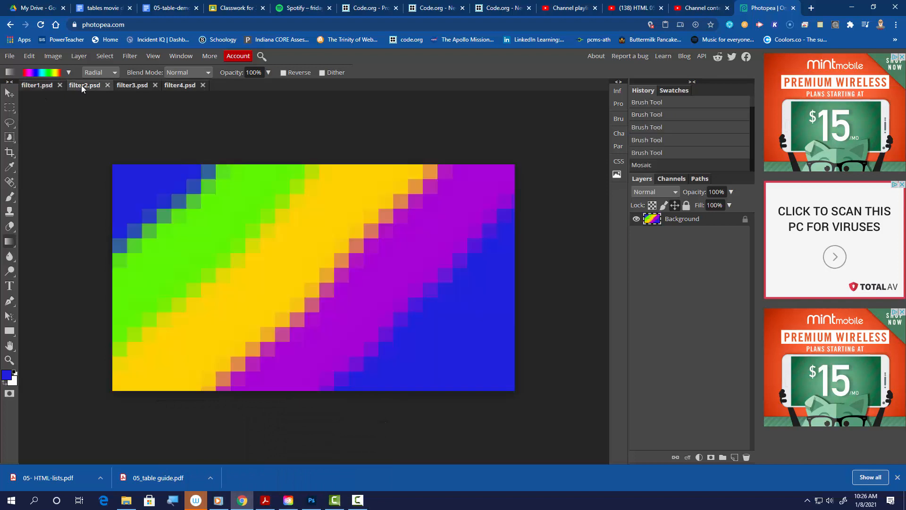
{"action": "left_click", "coordinate": [132, 85]}
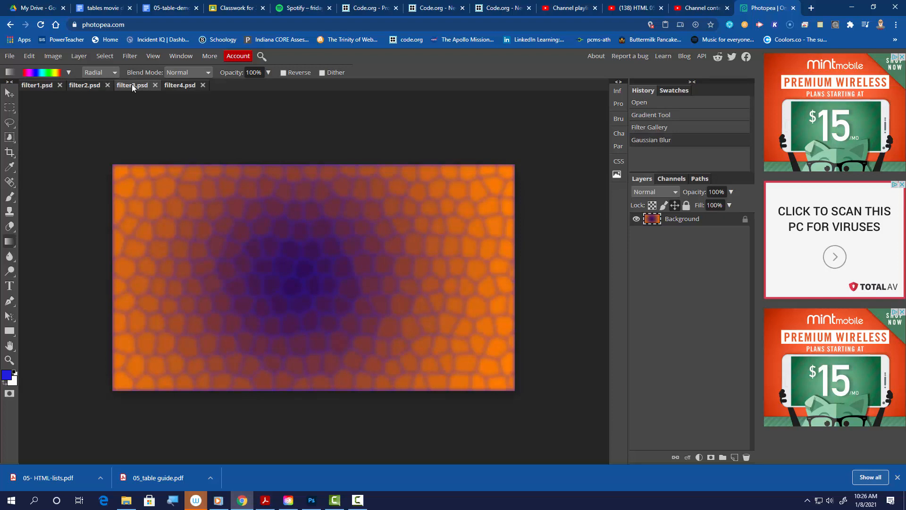
{"action": "left_click", "coordinate": [171, 88]}
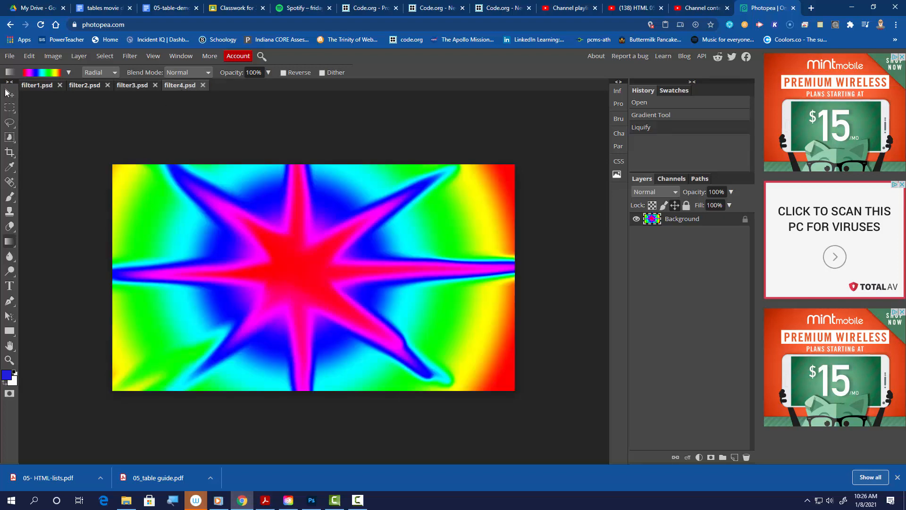